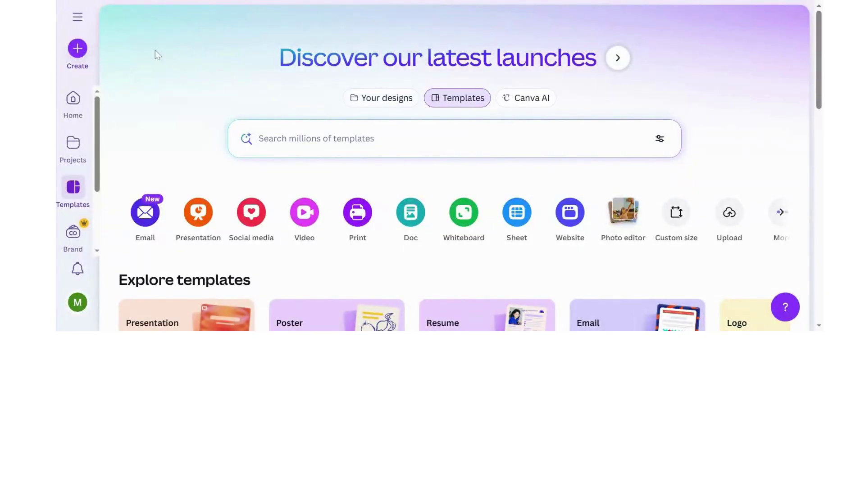
Create a new custom-size design using the recent 1500 × 2100 px size.
{"action": "left_click", "coordinate": [78, 48]}
{"action": "type", "text": "video"}
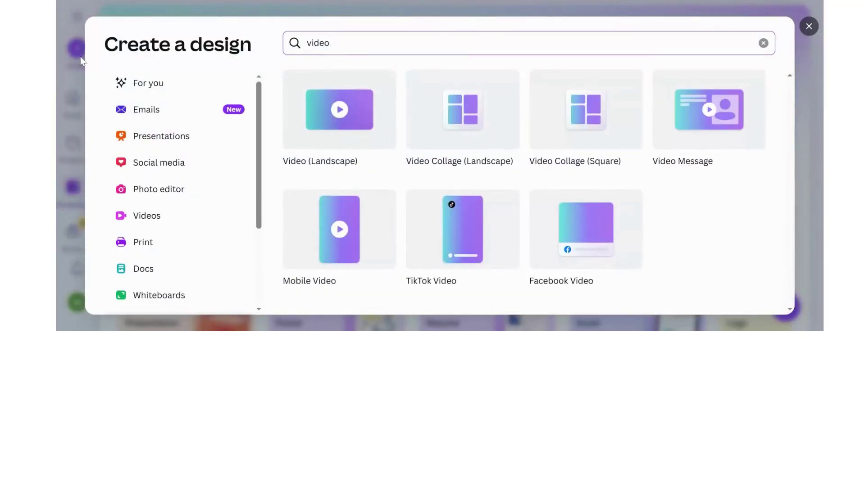
{"action": "left_click", "coordinate": [258, 211]}
{"action": "left_click_drag", "start_coordinate": [258, 211], "coordinate": [257, 286]}
{"action": "left_click", "coordinate": [175, 253]}
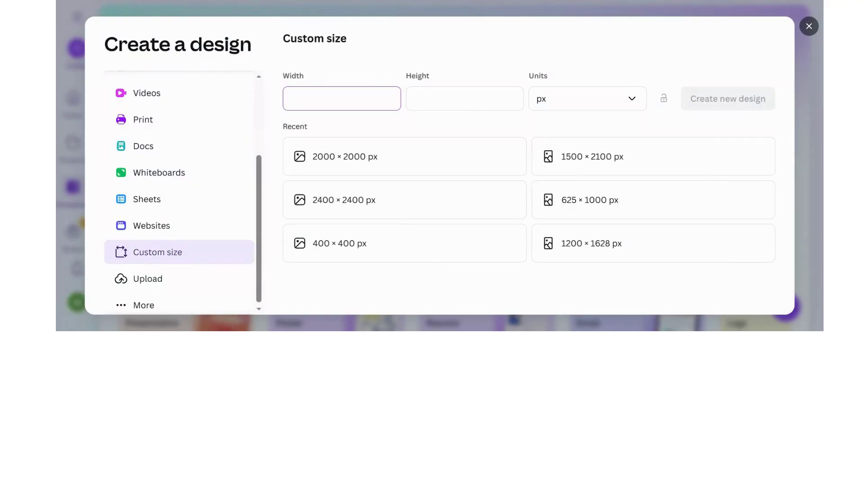
{"action": "left_click", "coordinate": [586, 158]}
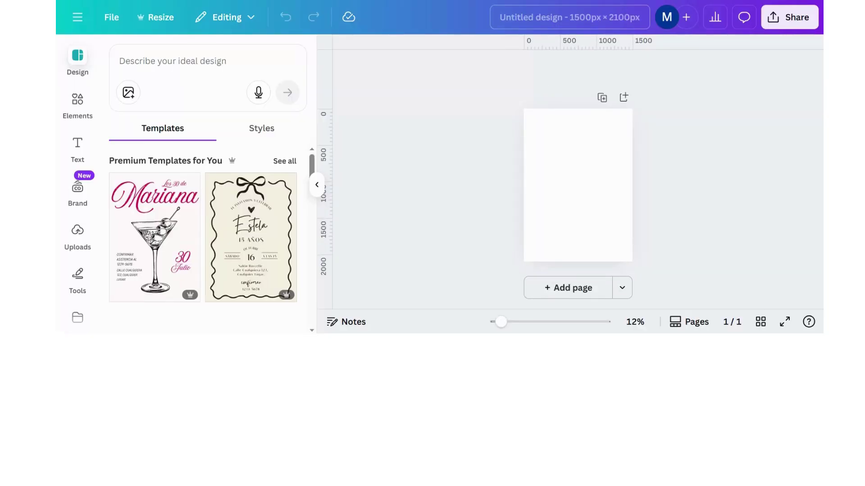
Rename the design as "Christmas Card".
{"action": "left_click", "coordinate": [570, 17]}
{"action": "key", "text": "BackSpace"}
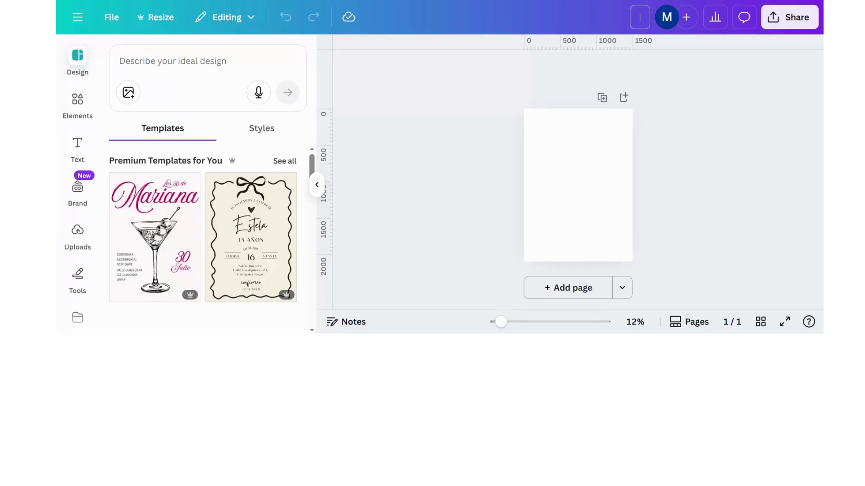
{"action": "type", "text": "Christmas Card"}
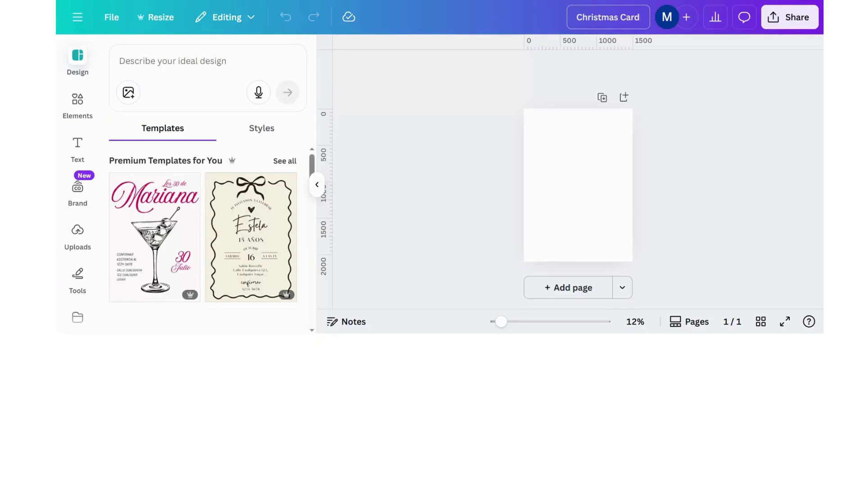
{"action": "key", "text": "Return"}
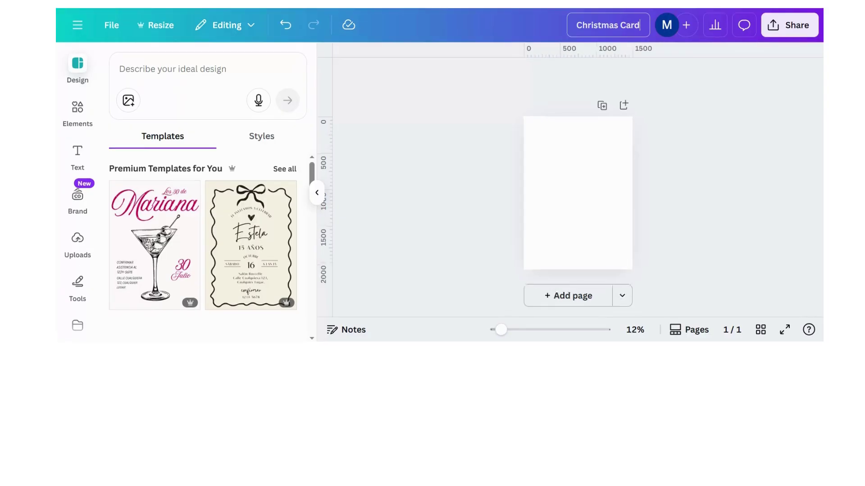
Search the elements library for "round frame".
{"action": "left_click", "coordinate": [75, 115]}
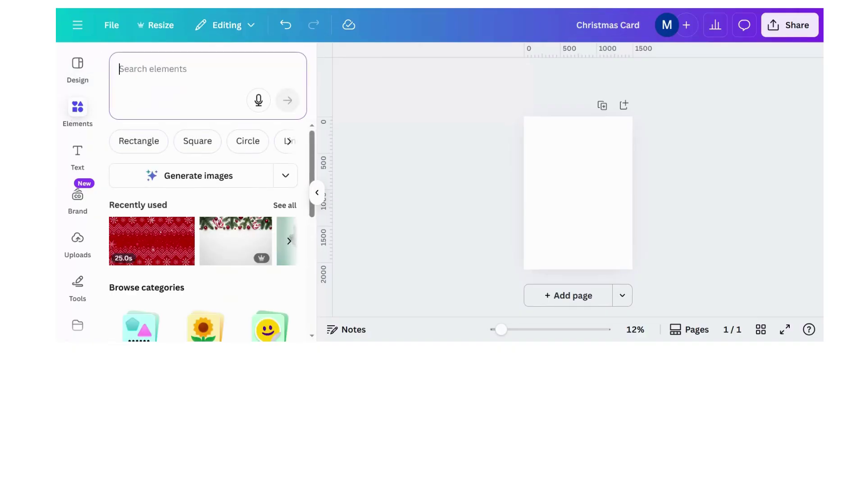
{"action": "type", "text": "round"}
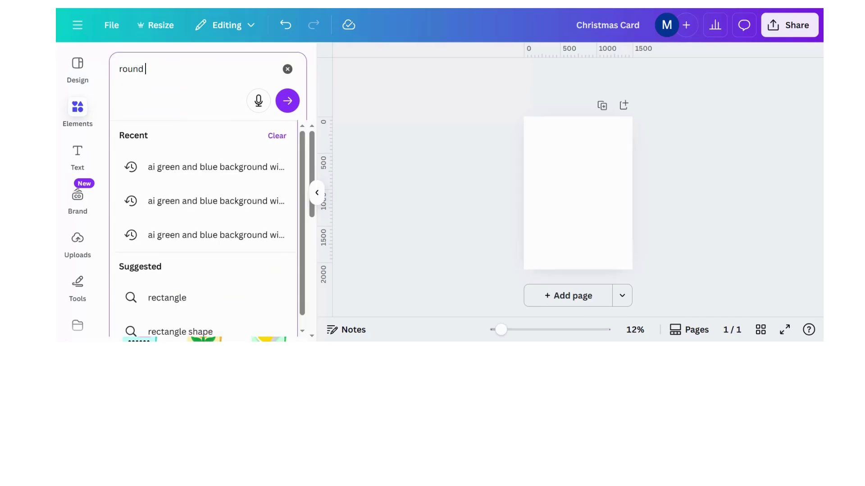
{"action": "type", "text": " frame"}
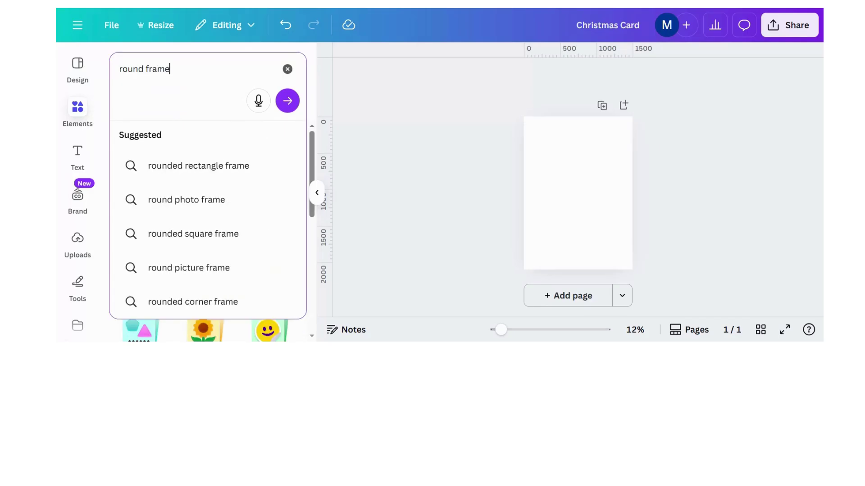
{"action": "left_click", "coordinate": [287, 101]}
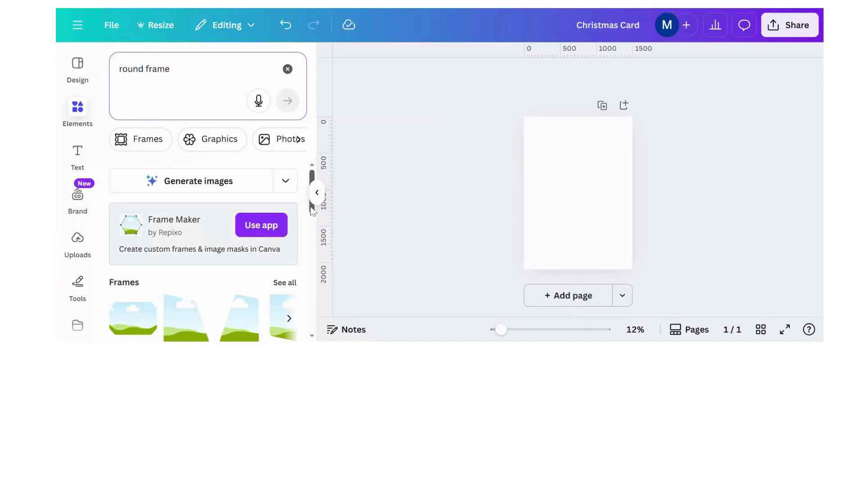
Limit the results to frames and add the plain circular frame to the page.
{"action": "left_click_drag", "start_coordinate": [311, 211], "coordinate": [312, 242]}
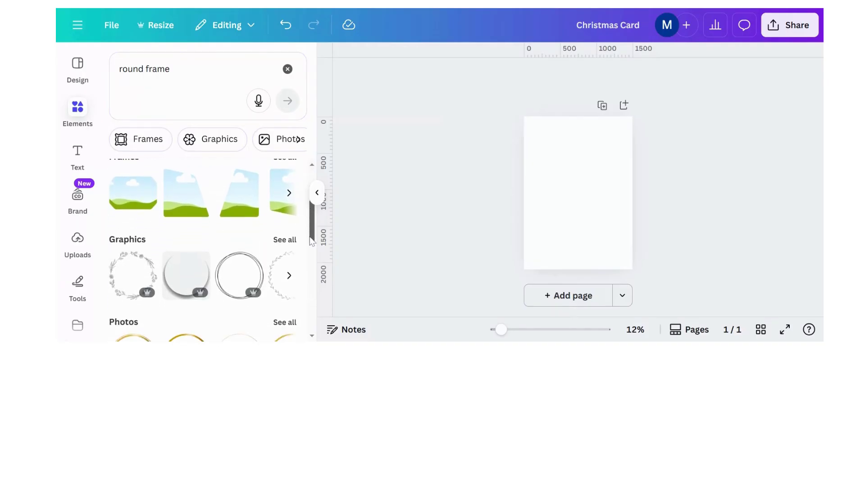
{"action": "left_click", "coordinate": [289, 194]}
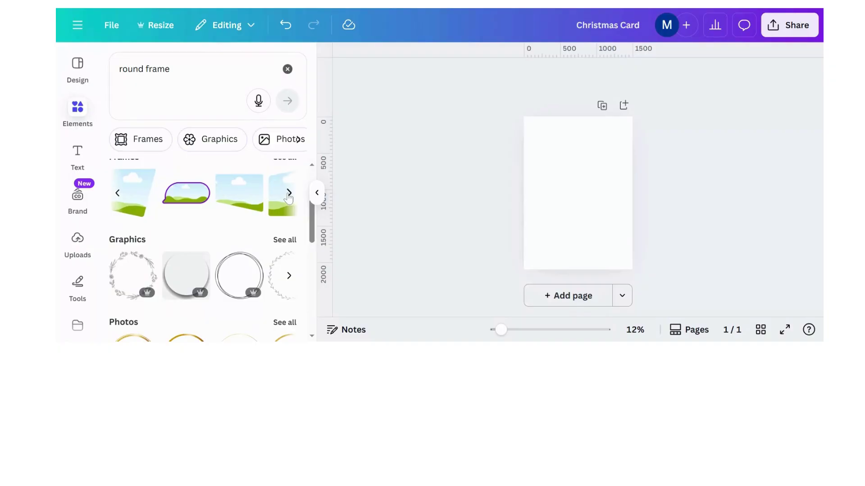
{"action": "left_click", "coordinate": [289, 194]}
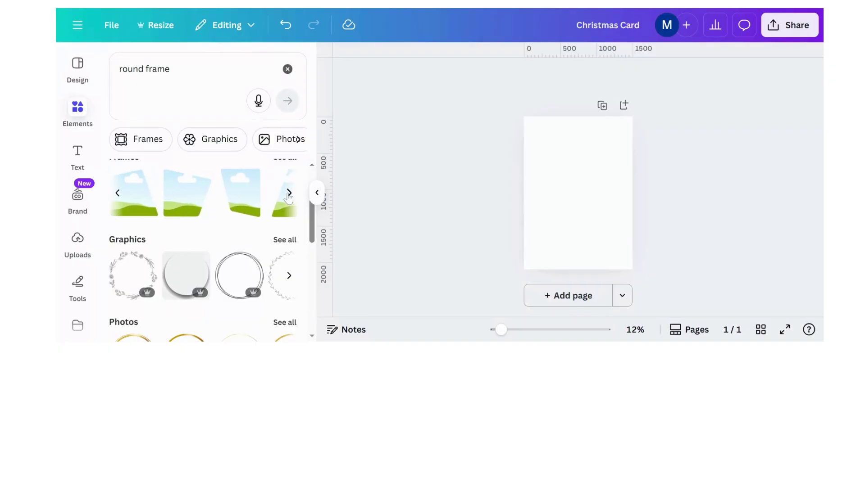
{"action": "left_click", "coordinate": [162, 145]}
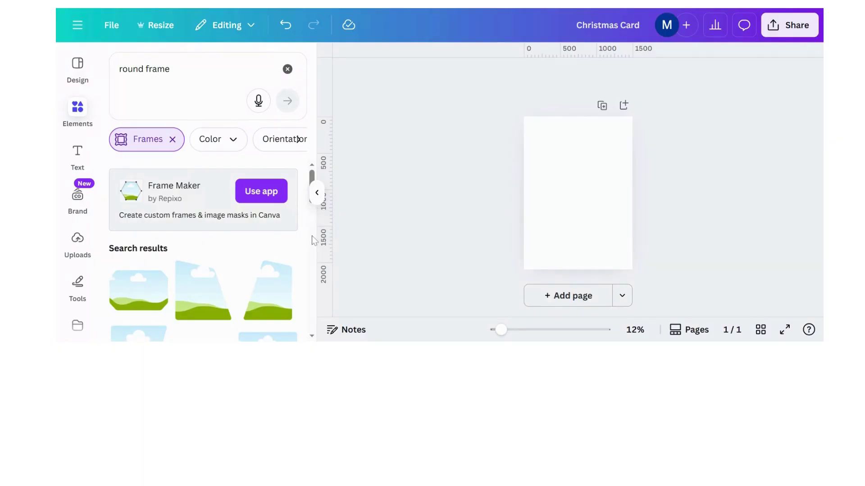
{"action": "scroll", "coordinate": [314, 239], "scroll_direction": "down", "scroll_amount": 5}
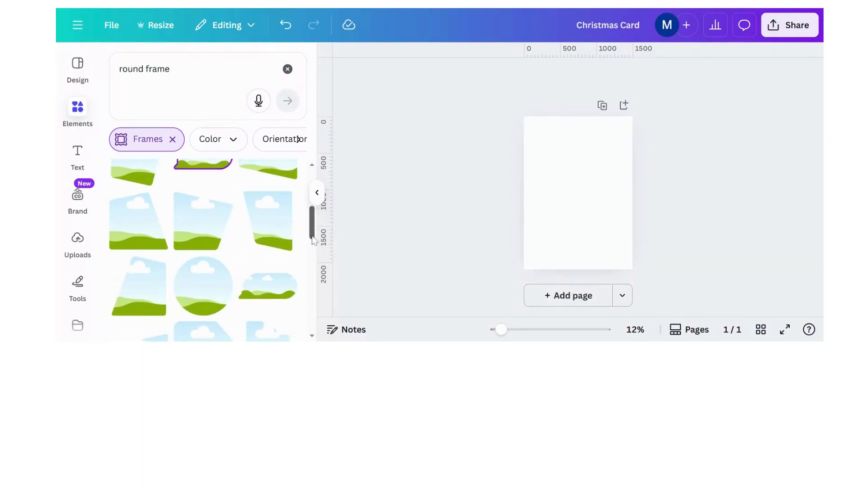
{"action": "left_click", "coordinate": [215, 275]}
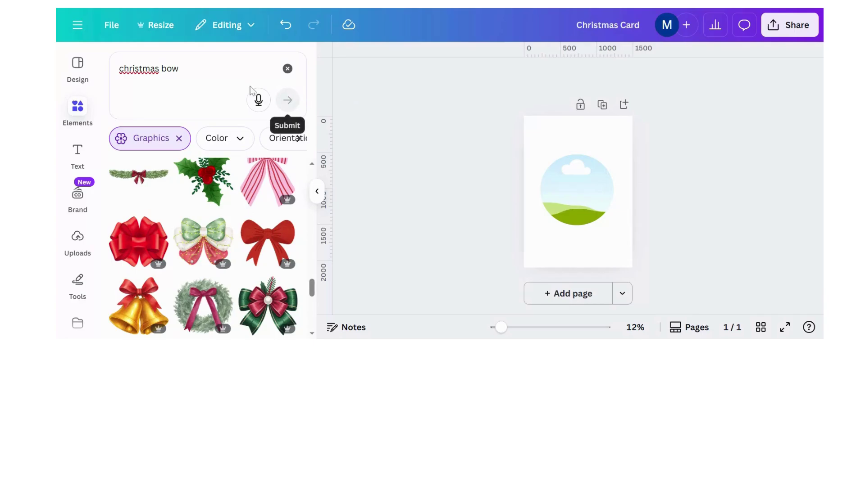
Try the green wreath with the burgundy bow over the circular frame and delete it from the page.
{"action": "left_click", "coordinate": [226, 85]}
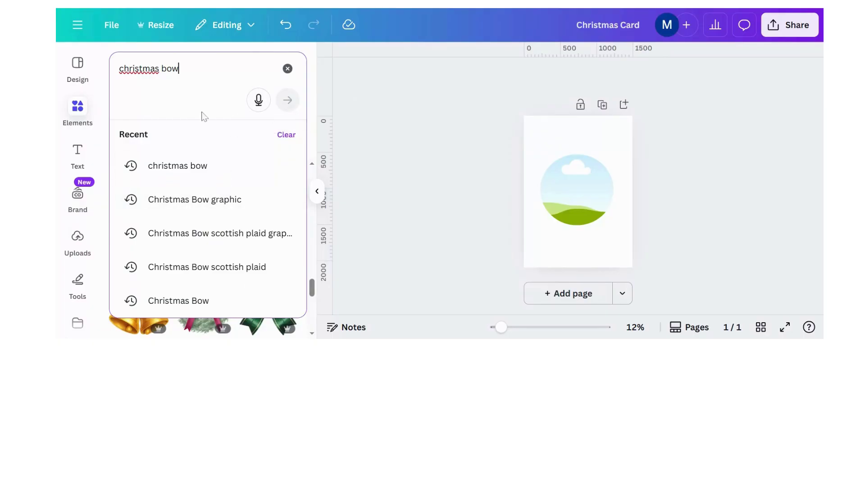
{"action": "left_click", "coordinate": [184, 335]}
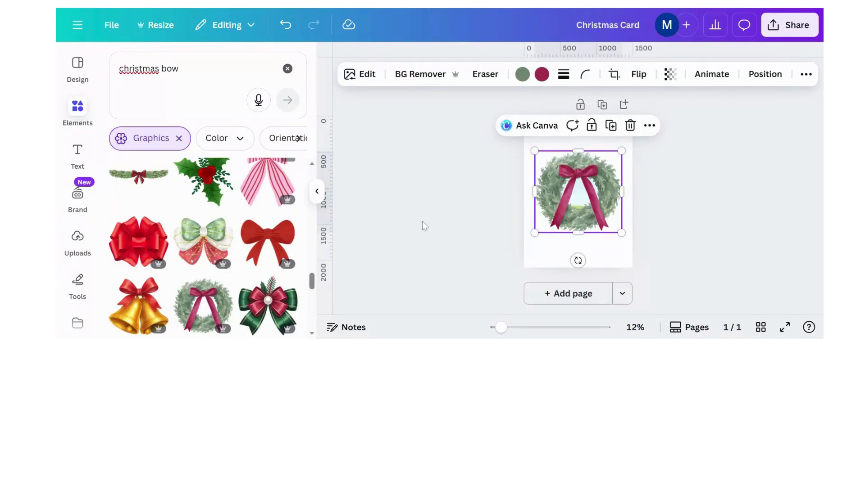
{"action": "left_click", "coordinate": [630, 126]}
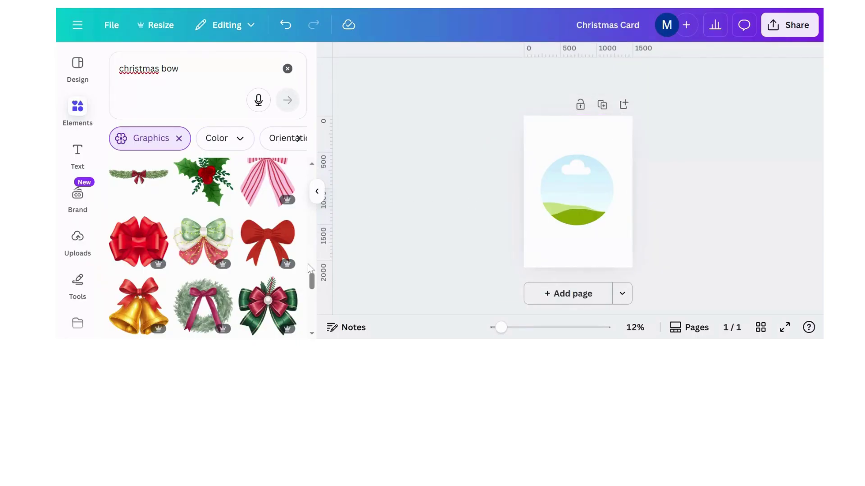
Add the leafy garland with a red bow from the Christmas bow graphics and place it centred just above the circular frame.
{"action": "left_click_drag", "start_coordinate": [314, 280], "coordinate": [313, 304]}
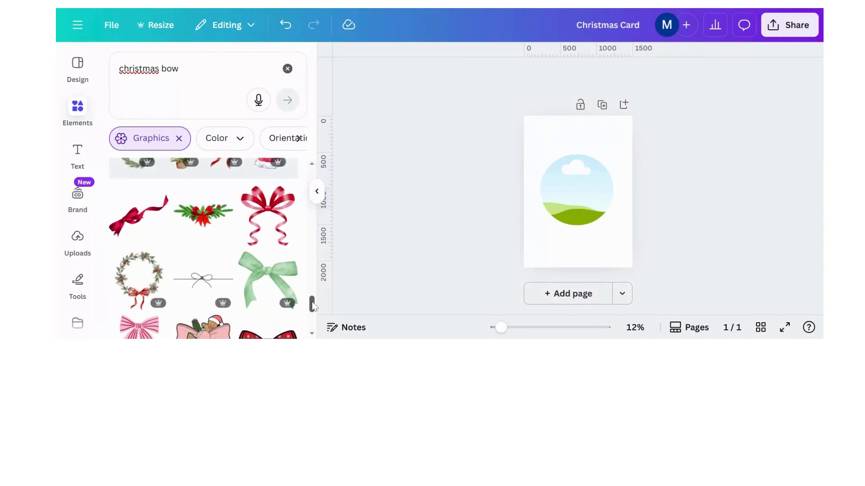
{"action": "scroll", "coordinate": [309, 315], "scroll_direction": "down", "scroll_amount": 3}
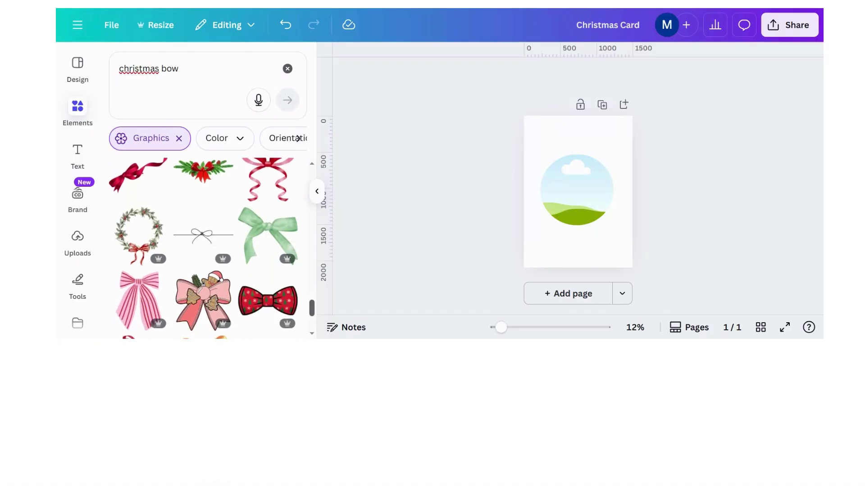
{"action": "scroll", "coordinate": [309, 314], "scroll_direction": "down", "scroll_amount": 5}
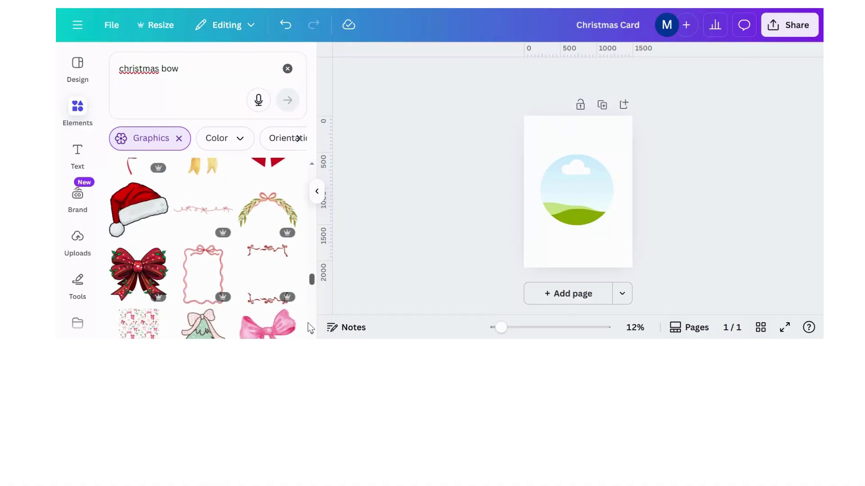
{"action": "scroll", "coordinate": [309, 333], "scroll_direction": "down", "scroll_amount": 5}
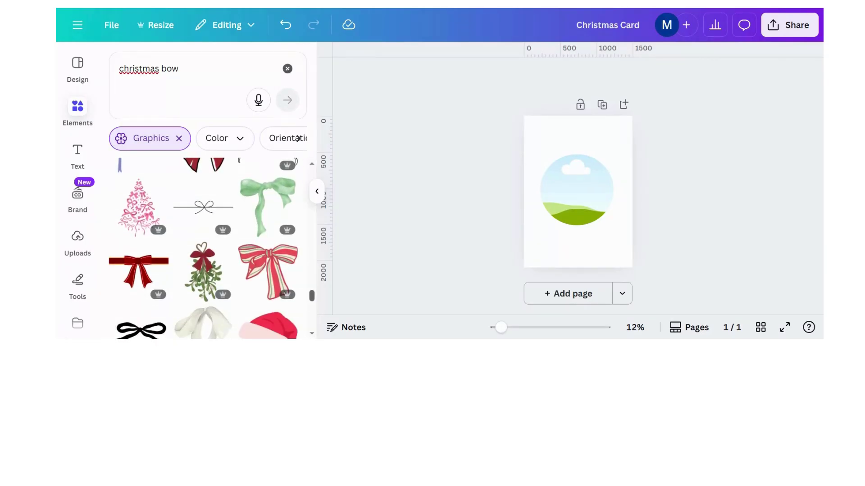
{"action": "scroll", "coordinate": [203, 247], "scroll_direction": "down", "scroll_amount": 6}
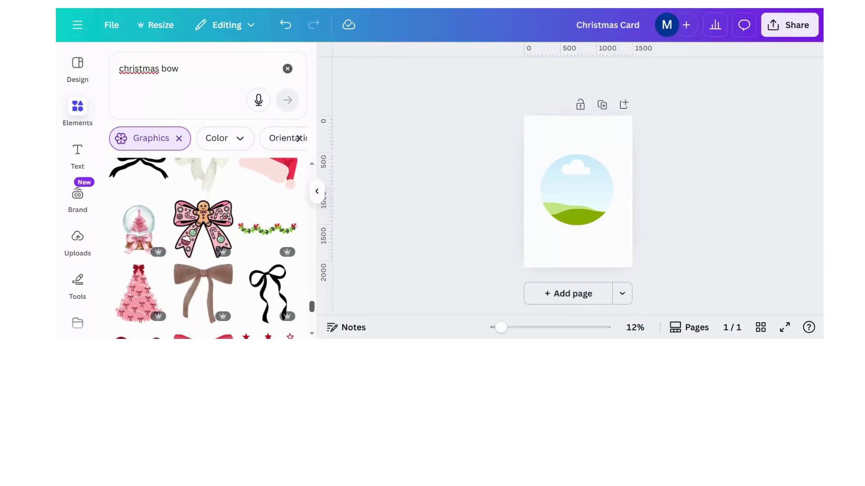
{"action": "scroll", "coordinate": [203, 248], "scroll_direction": "down", "scroll_amount": 3}
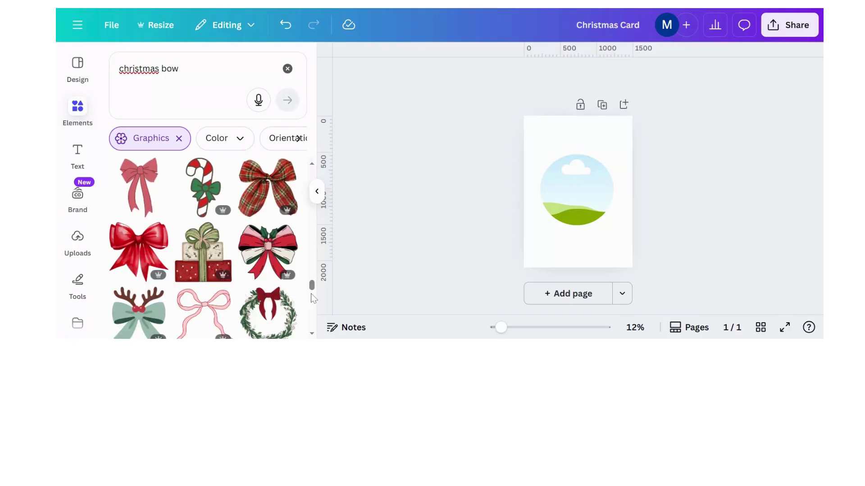
{"action": "left_click_drag", "start_coordinate": [312, 286], "coordinate": [310, 207]}
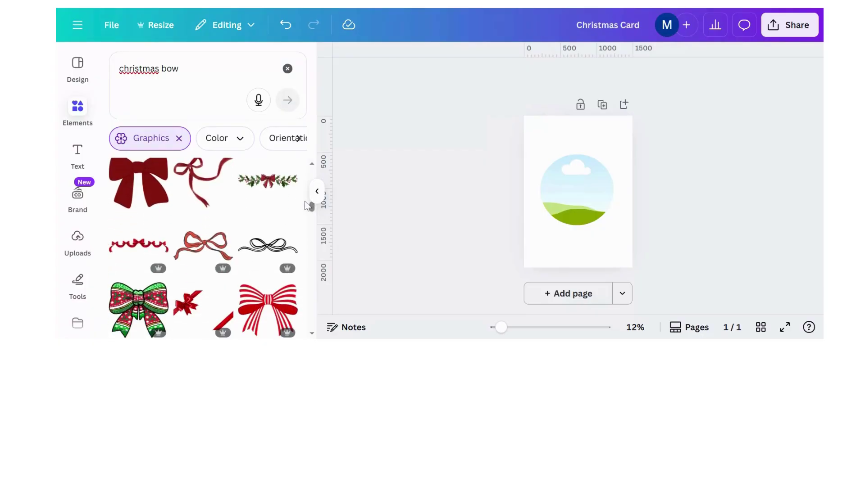
{"action": "left_click", "coordinate": [267, 183]}
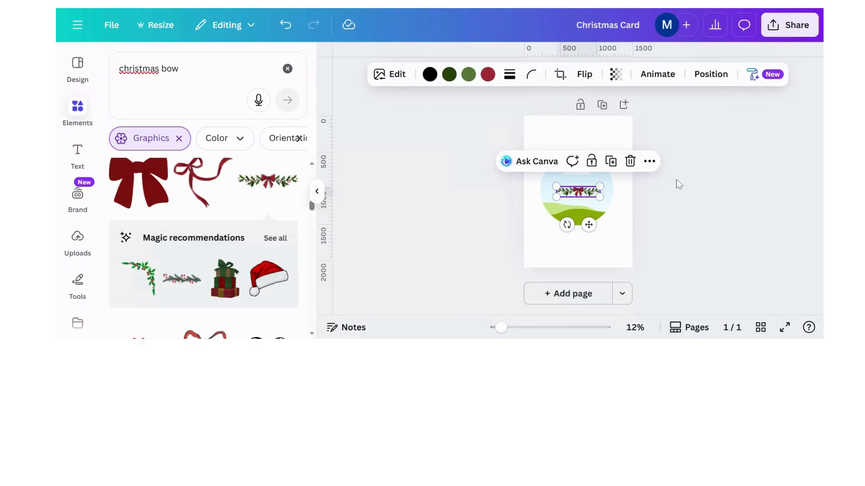
{"action": "left_click_drag", "start_coordinate": [578, 189], "coordinate": [578, 146]}
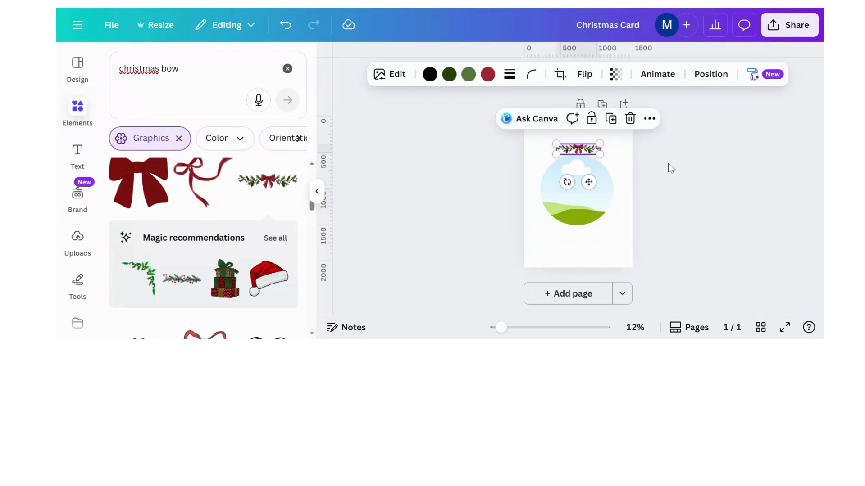
{"action": "left_click", "coordinate": [672, 166]}
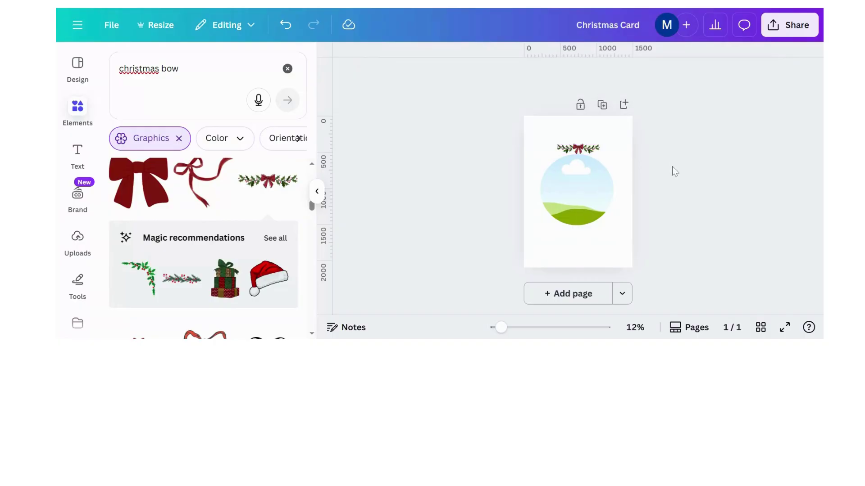
{"action": "left_click", "coordinate": [580, 149]}
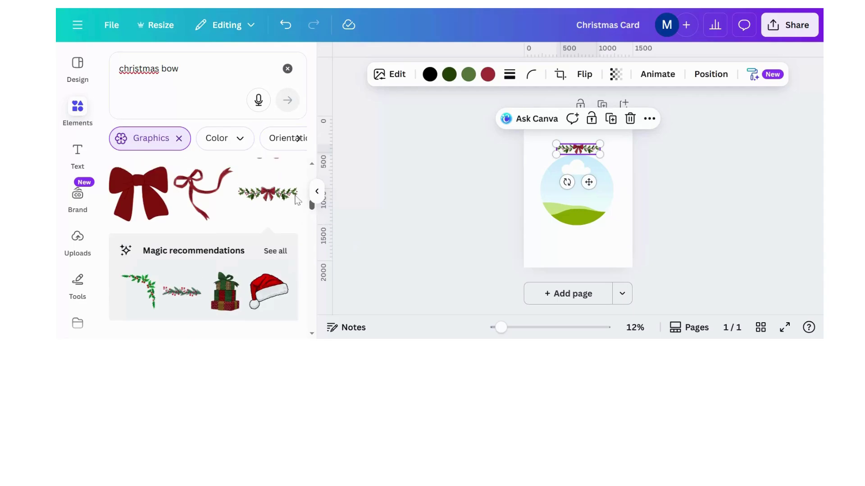
Search the graphics for "christmas ball with string".
{"action": "left_click", "coordinate": [200, 69]}
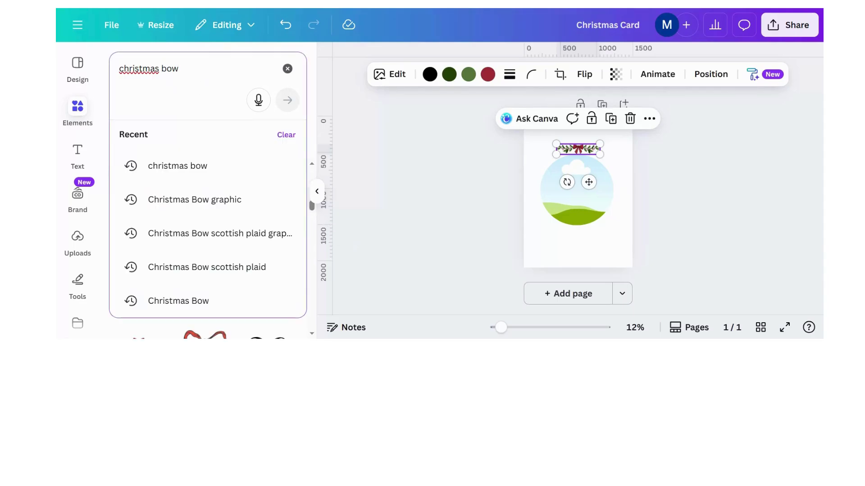
{"action": "key", "text": "BackSpace"}
{"action": "key", "text": "BackSpace"}
{"action": "key", "text": "BackSpace"}
{"action": "key", "text": "BackSpace"}
{"action": "key", "text": "BackSpace"}
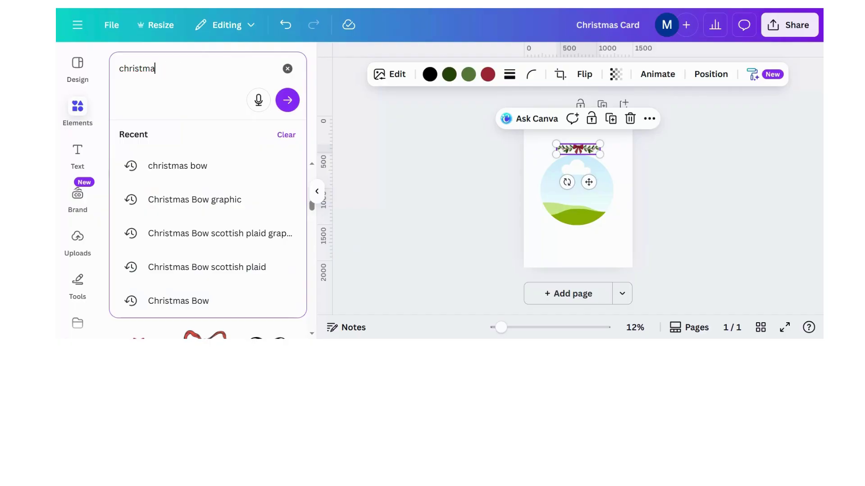
{"action": "type", "text": "s bakk w=="}
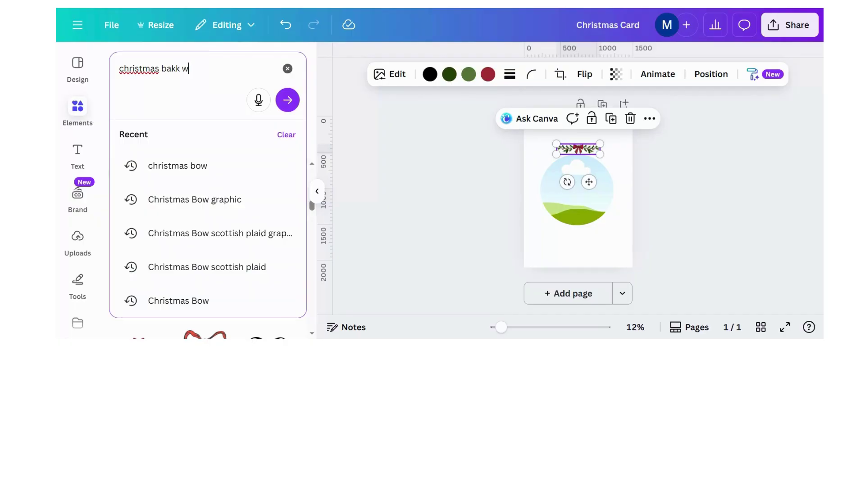
{"action": "key", "text": "BackSpace"}
{"action": "key", "text": "BackSpace"}
{"action": "key", "text": "BackSpace"}
{"action": "key", "text": "BackSpace"}
{"action": "key", "text": "BackSpace"}
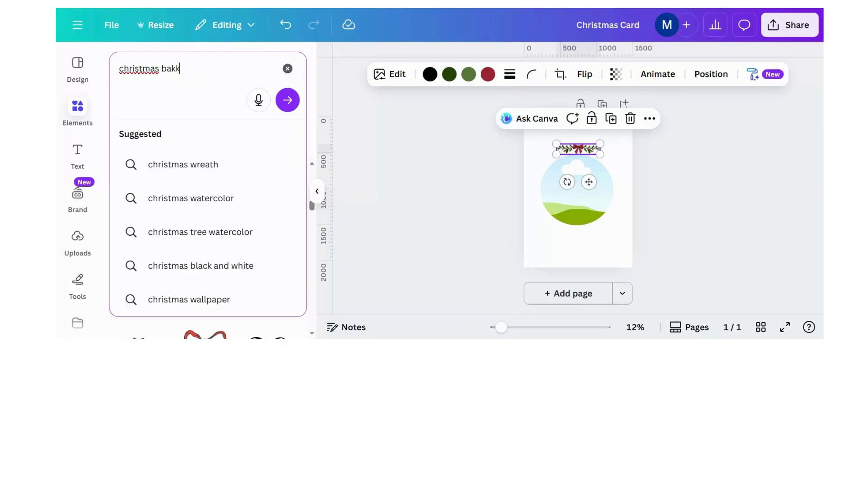
{"action": "type", "text": "ll"}
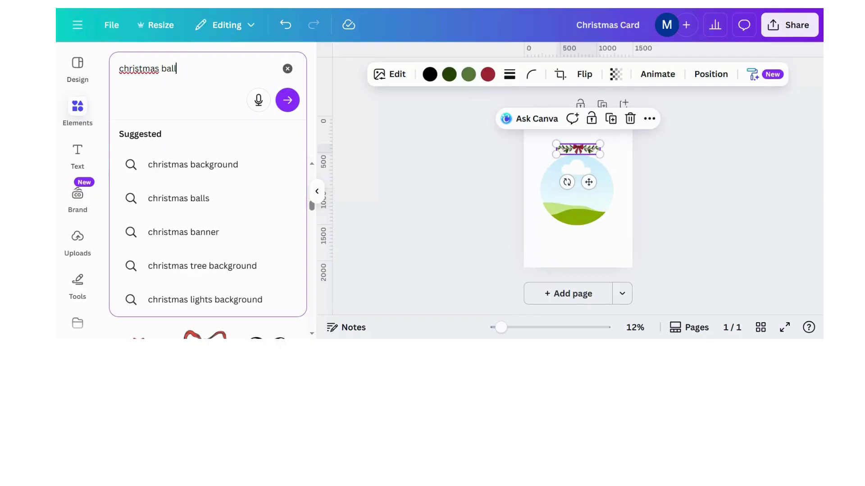
{"action": "type", "text": " with string"}
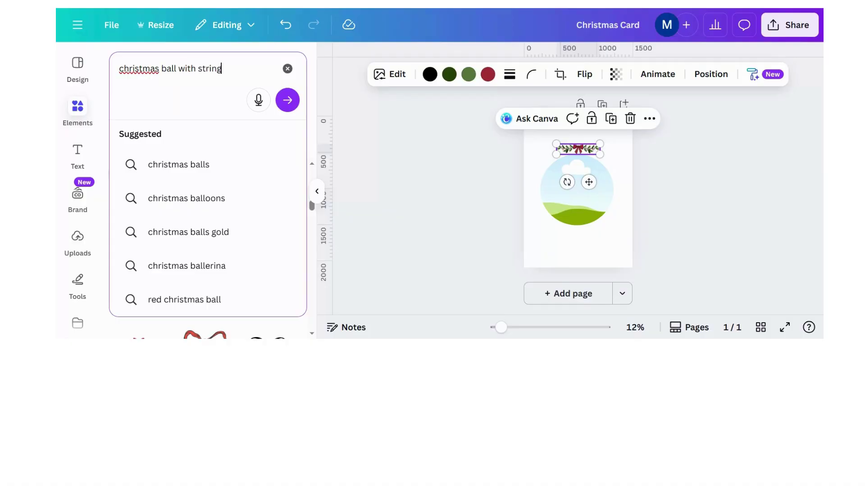
{"action": "key", "text": "Return"}
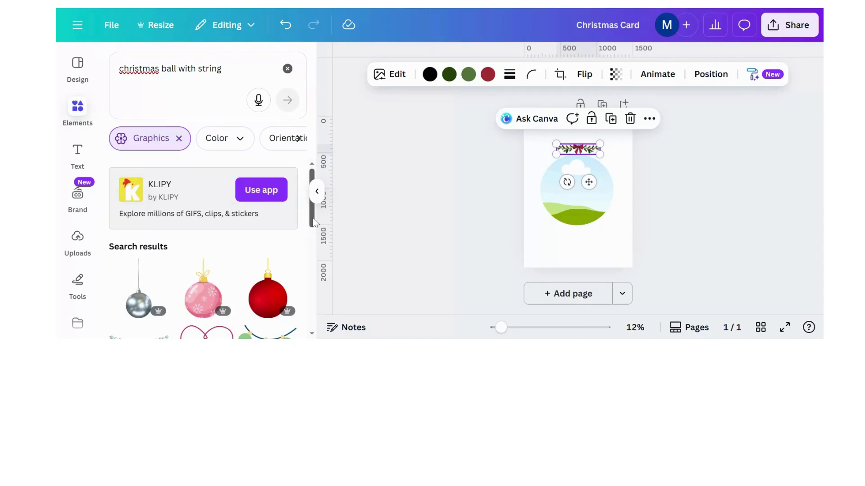
Add the red Christmas ball on a gold string, crop it to only the string above the bow, and select it with the garland.
{"action": "left_click_drag", "start_coordinate": [314, 221], "coordinate": [306, 272]}
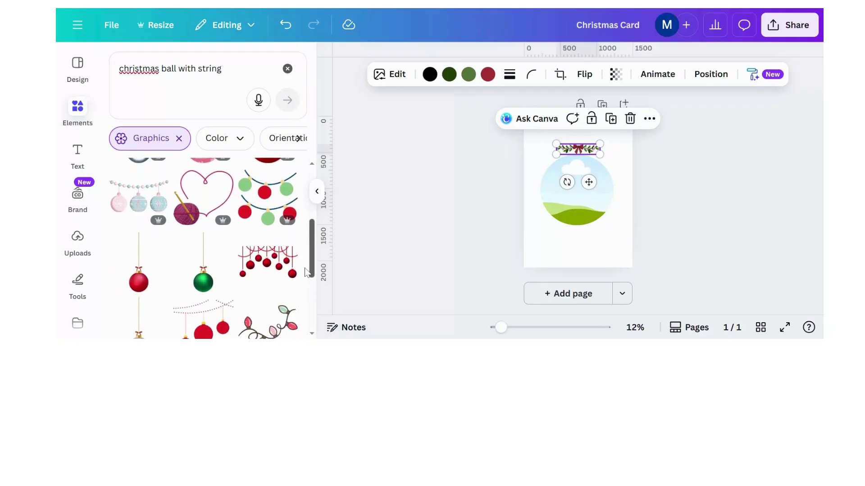
{"action": "left_click", "coordinate": [143, 288]}
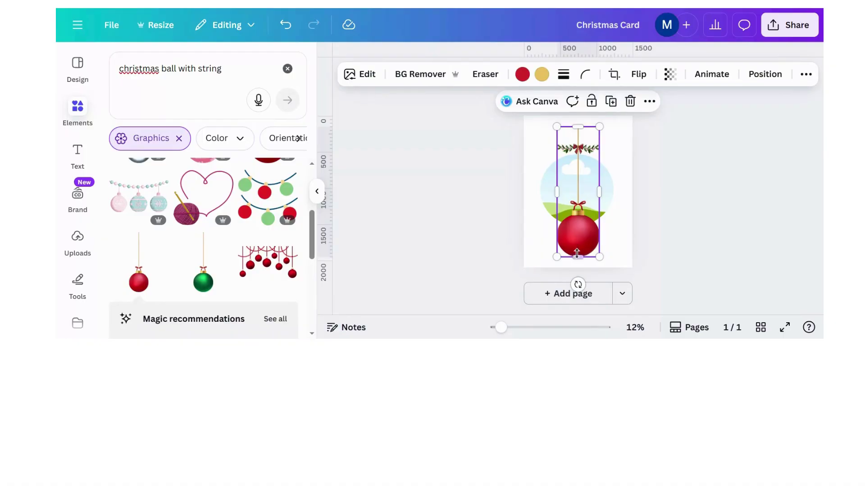
{"action": "left_click_drag", "start_coordinate": [576, 257], "coordinate": [578, 116]}
{"action": "left_click", "coordinate": [711, 148]}
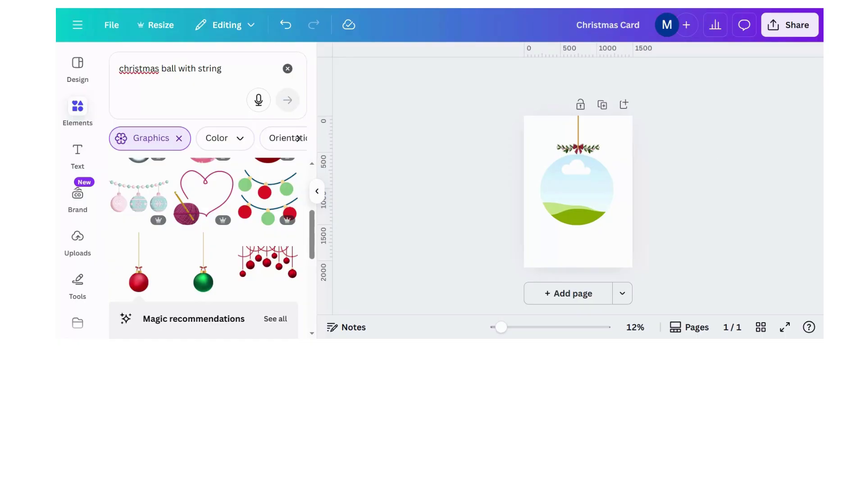
{"action": "left_click_drag", "start_coordinate": [716, 115], "coordinate": [510, 153]}
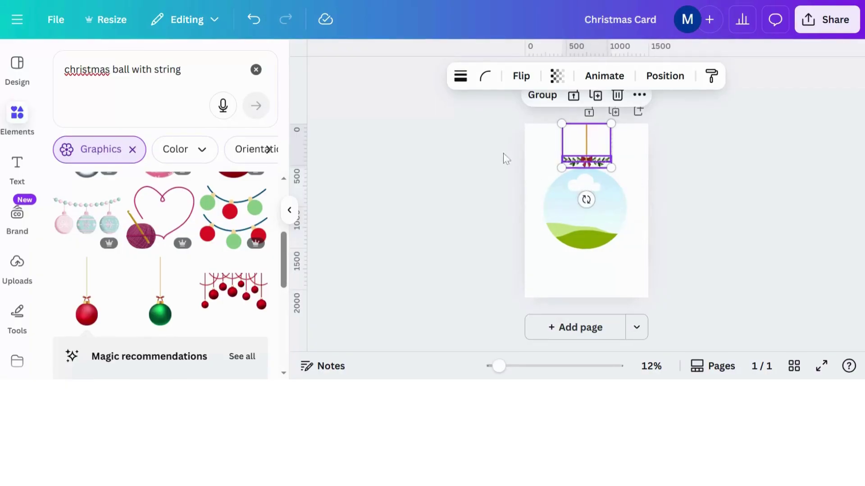
Add a heading to the page with the text "Merry Christmas".
{"action": "left_click", "coordinate": [19, 171]}
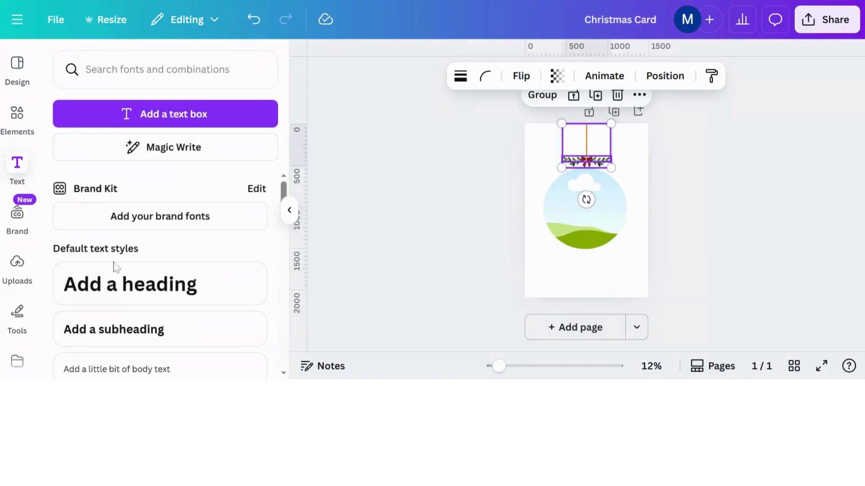
{"action": "left_click", "coordinate": [121, 285]}
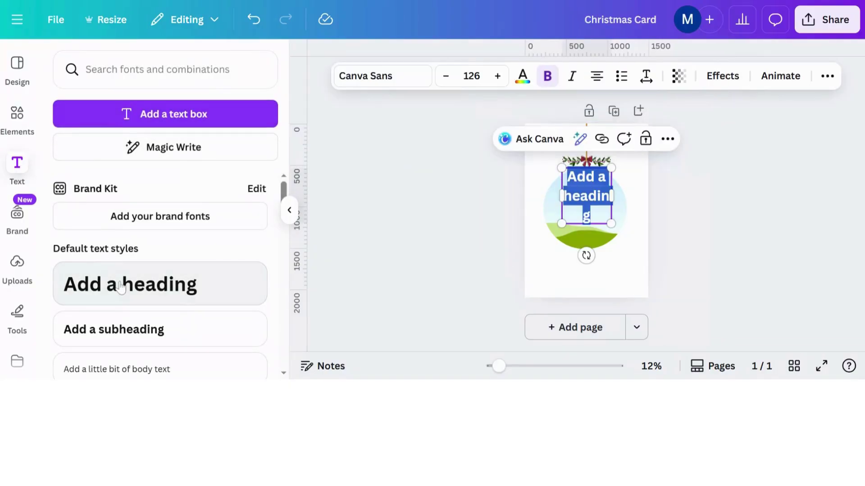
{"action": "type", "text": "Me"}
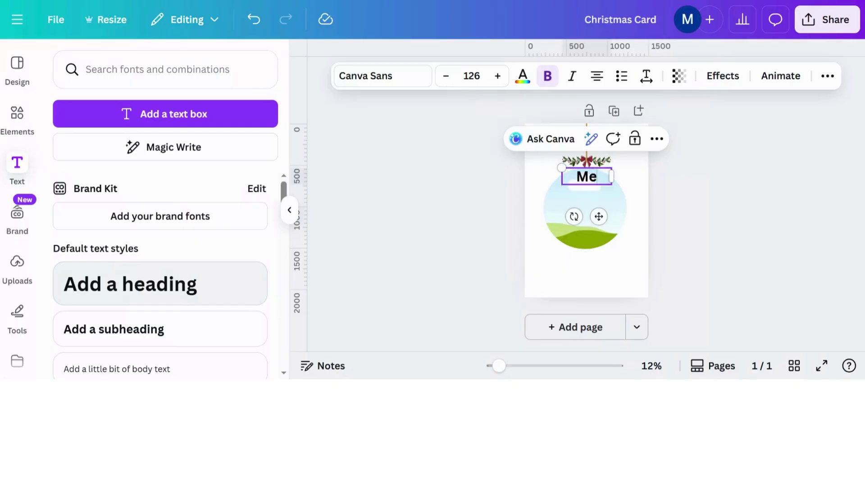
{"action": "type", "text": "rry Ch"}
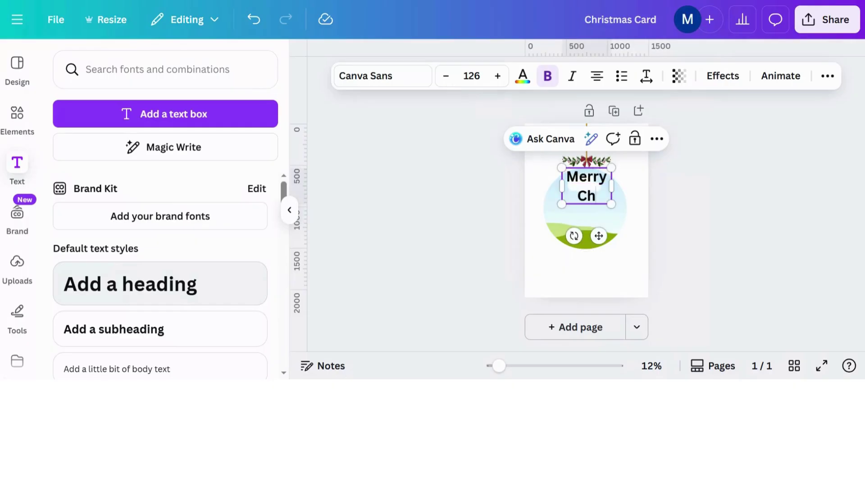
{"action": "type", "text": "ristmas"}
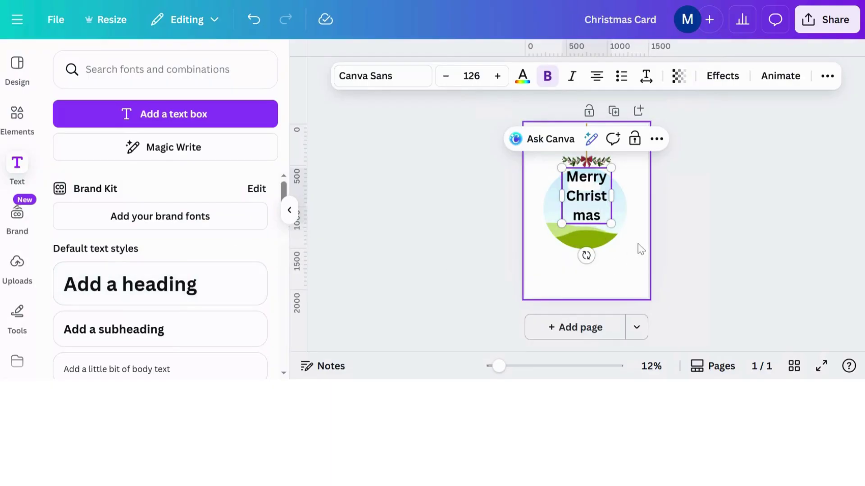
Move the "Merry Christmas" heading below the circular frame and widen its text box so it fits on one line.
{"action": "left_click_drag", "start_coordinate": [611, 197], "coordinate": [592, 266]}
{"action": "left_click", "coordinate": [698, 197]}
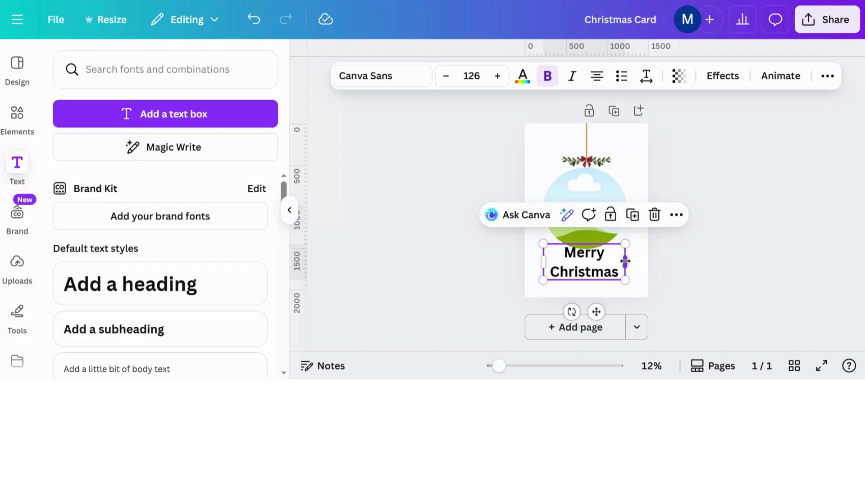
{"action": "mouse_move", "coordinate": [625, 262]}
{"action": "left_mouse_down"}
{"action": "mouse_move", "coordinate": [670, 272]}
{"action": "mouse_move", "coordinate": [610, 264]}
{"action": "left_mouse_up"}
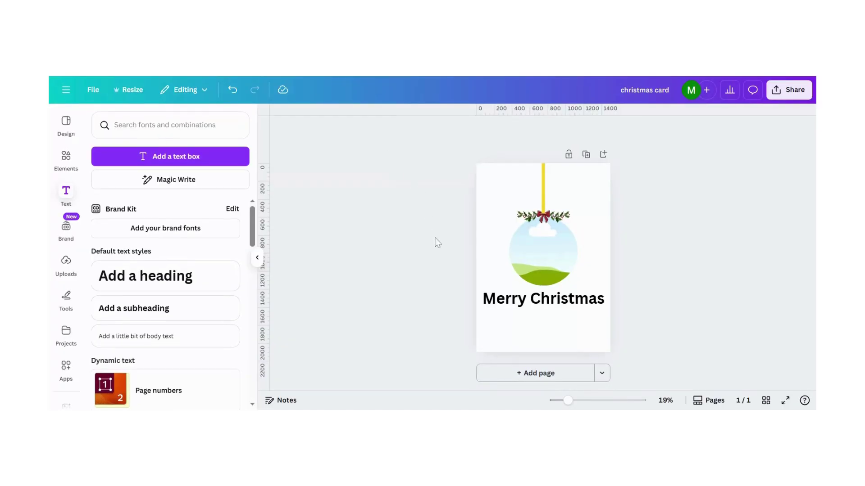
Change the font of the "Merry Christmas" heading to Berkshire Swash.
{"action": "left_click", "coordinate": [511, 307]}
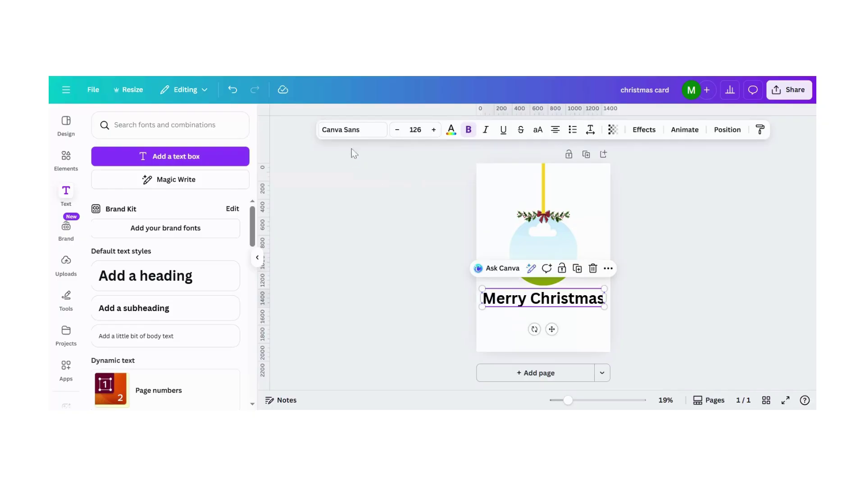
{"action": "left_click", "coordinate": [351, 130]}
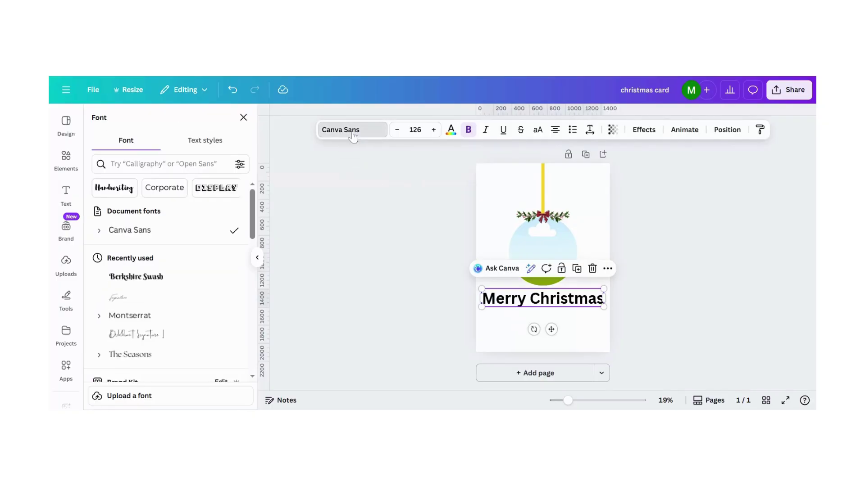
{"action": "left_click", "coordinate": [153, 279]}
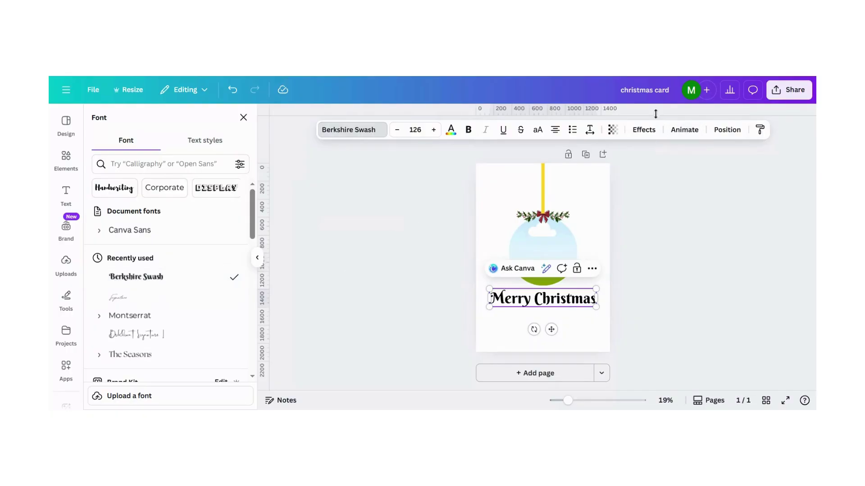
Apply the Curve text effect to "Merry Christmas" with a negative bend so it wraps around the underside of the circular frame.
{"action": "left_click", "coordinate": [650, 132]}
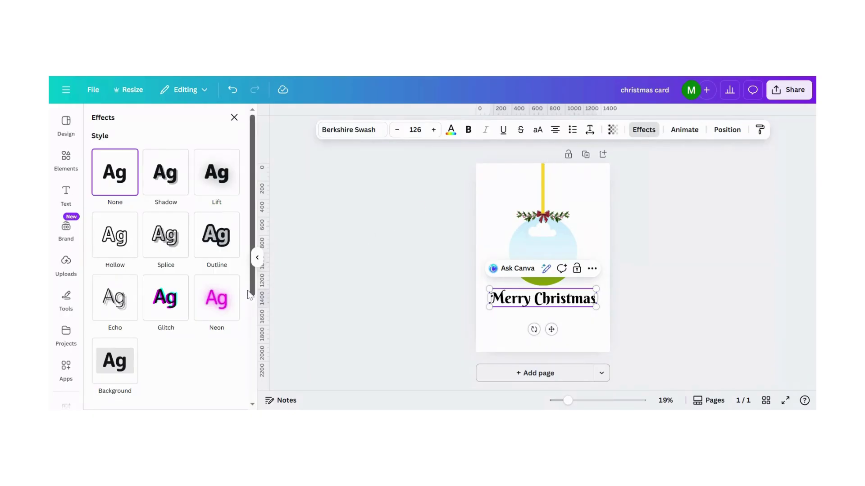
{"action": "scroll", "coordinate": [252, 281], "scroll_direction": "down", "scroll_amount": 3}
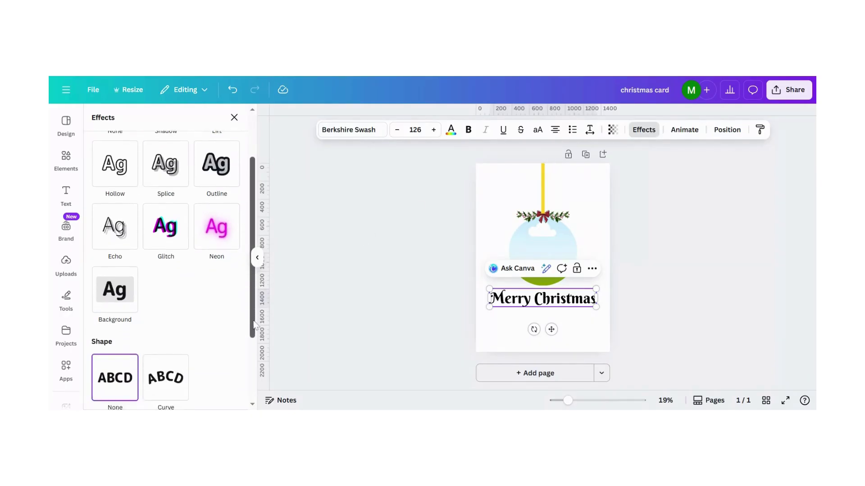
{"action": "left_click", "coordinate": [170, 321]}
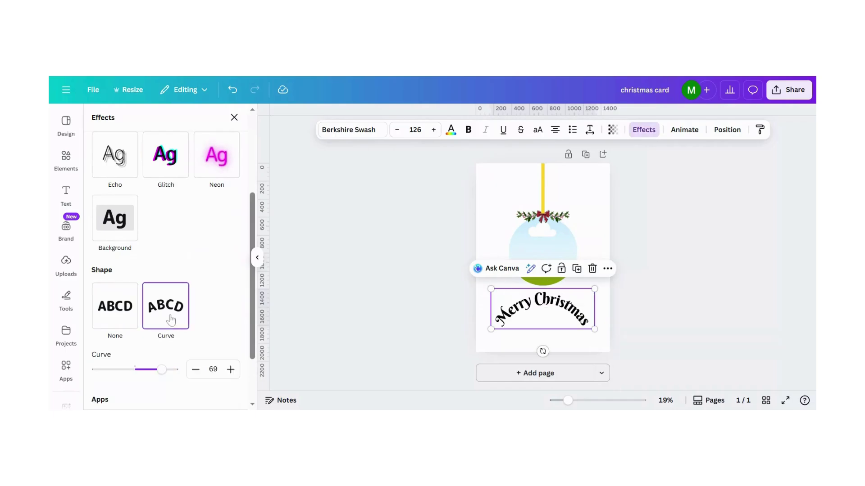
{"action": "left_click_drag", "start_coordinate": [155, 370], "coordinate": [107, 371]}
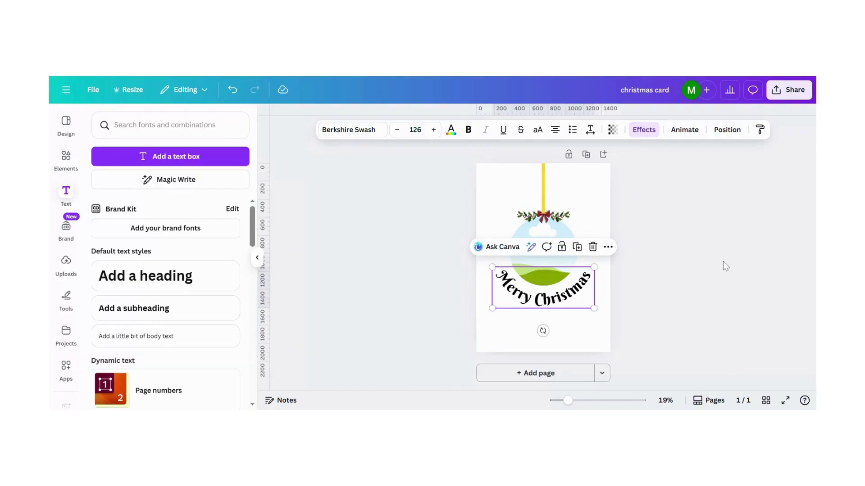
{"action": "left_click", "coordinate": [678, 272]}
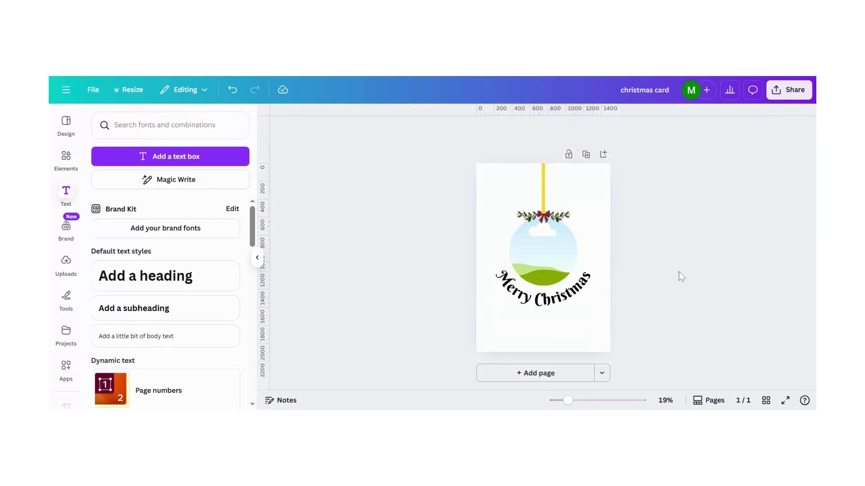
Nudge the curved "Merry Christmas" text slightly upward, closer to the circular frame's lower edge.
{"action": "left_click", "coordinate": [585, 284]}
{"action": "left_click_drag", "start_coordinate": [586, 286], "coordinate": [587, 275]}
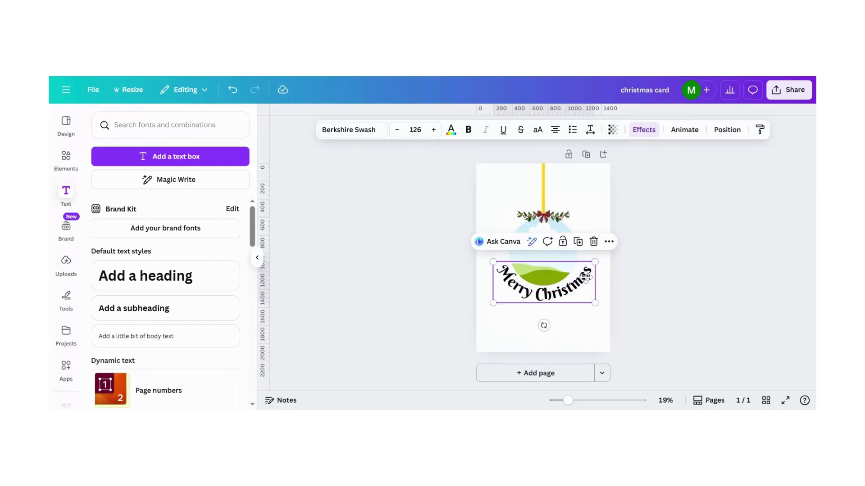
{"action": "left_click", "coordinate": [678, 293]}
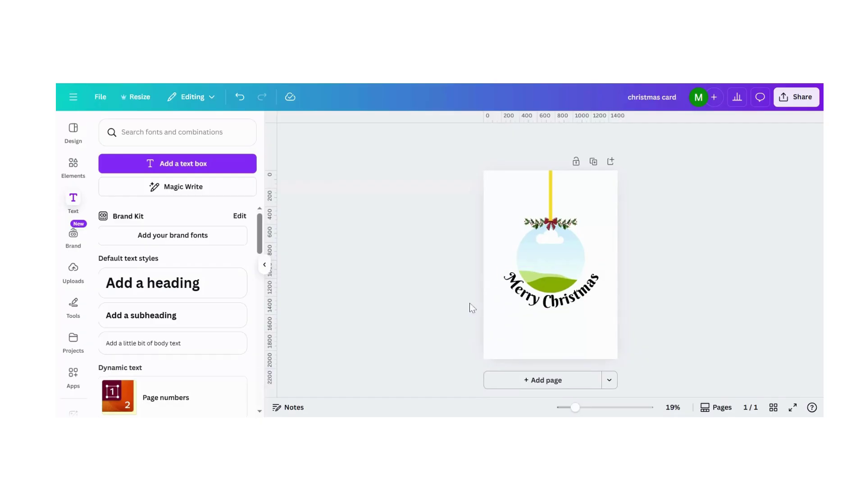
Add a subheading reading "Happy Holidays from our home to yours" with "2025" on its own line beneath.
{"action": "left_click", "coordinate": [236, 319]}
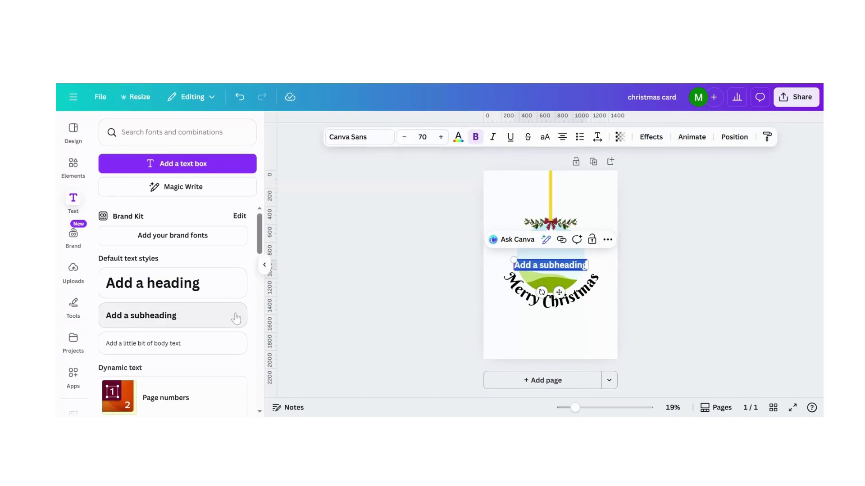
{"action": "left_click", "coordinate": [532, 331]}
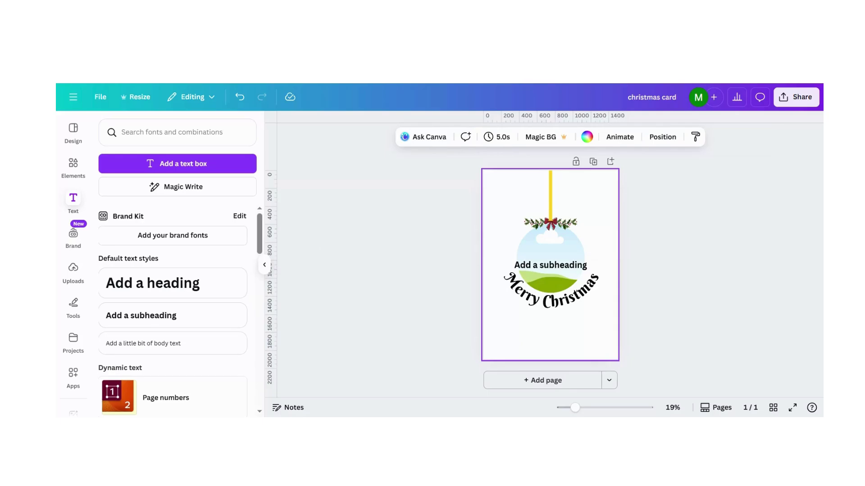
{"action": "left_click", "coordinate": [551, 268]}
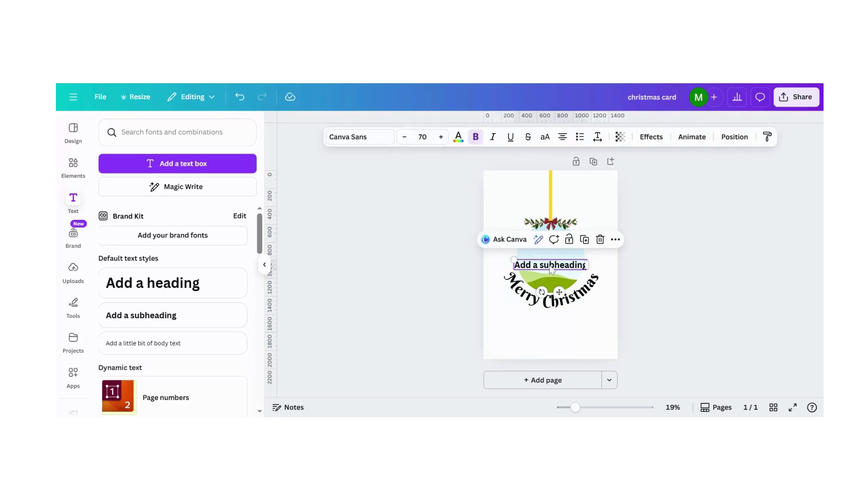
{"action": "left_click", "coordinate": [551, 269]}
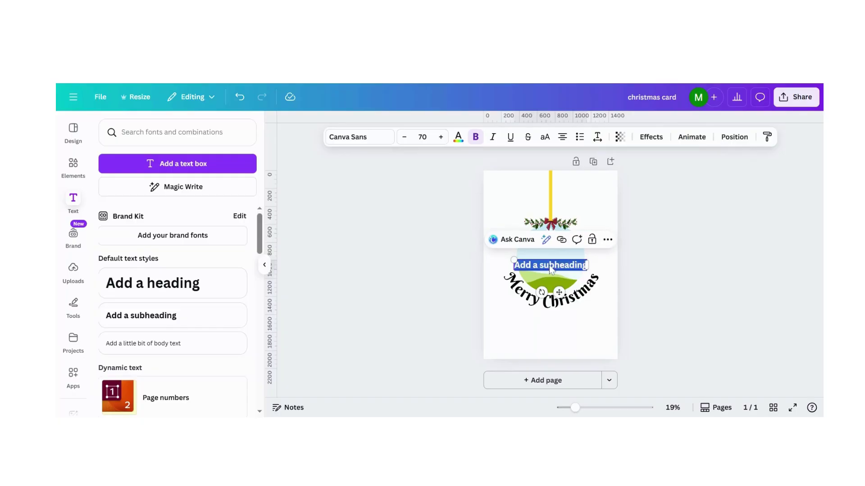
{"action": "type", "text": "Happ"}
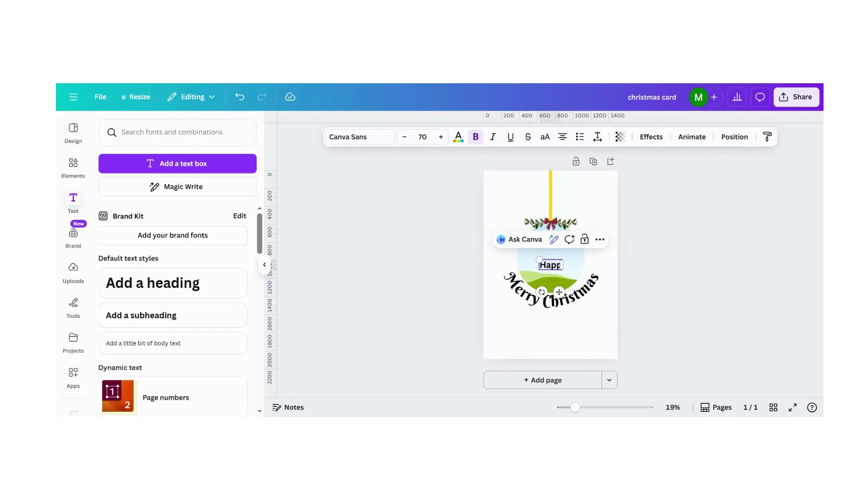
{"action": "type", "text": "y Holida"}
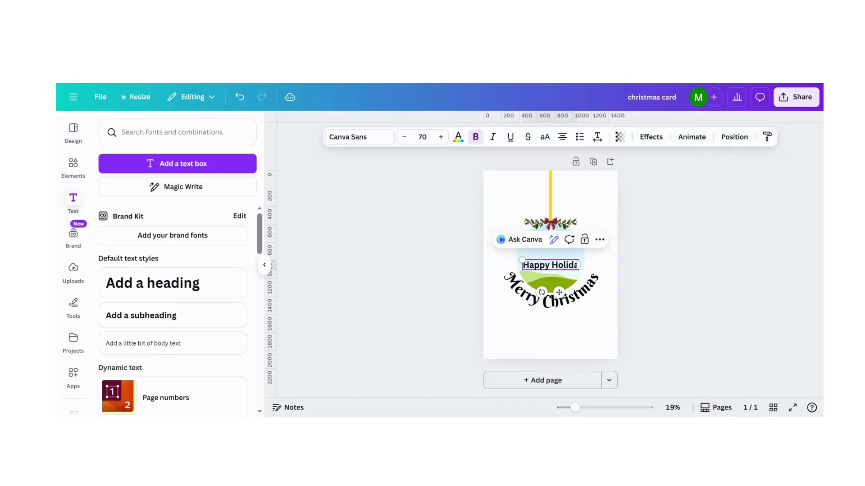
{"action": "type", "text": "ys f"}
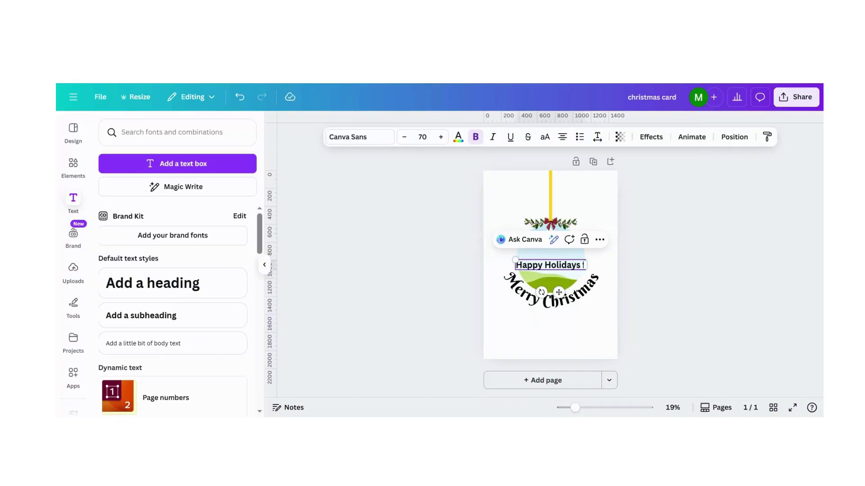
{"action": "type", "text": "rom our home to your"}
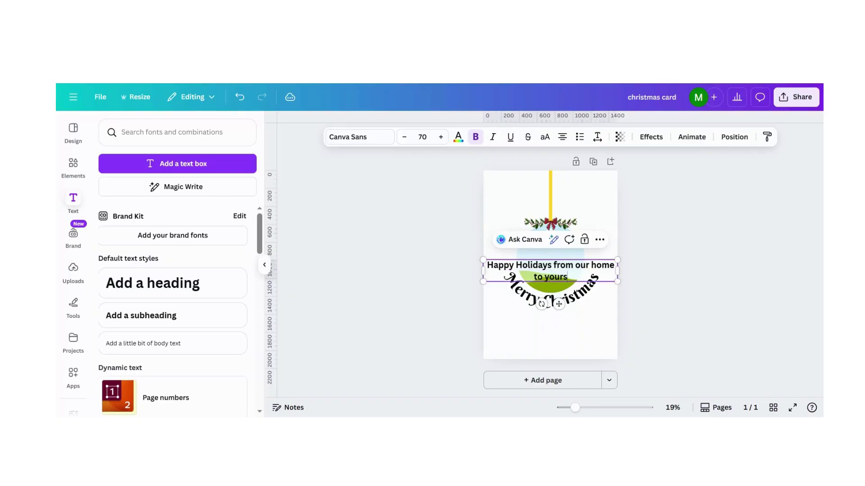
{"action": "type", "text": "s"}
{"action": "key", "text": "Return"}
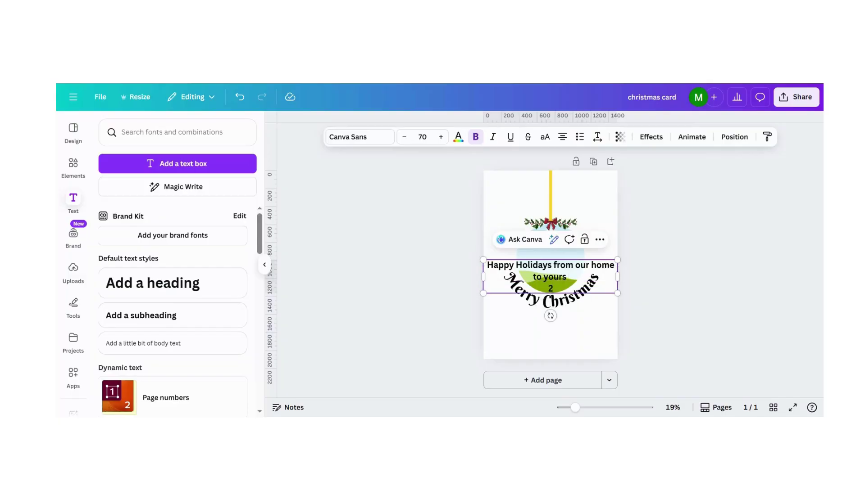
{"action": "type", "text": "2025"}
{"action": "left_click", "coordinate": [692, 277]}
Move the holiday message to the card's lower edge below "Merry Christmas" and change it to uppercase.
{"action": "left_click_drag", "start_coordinate": [581, 280], "coordinate": [582, 336]}
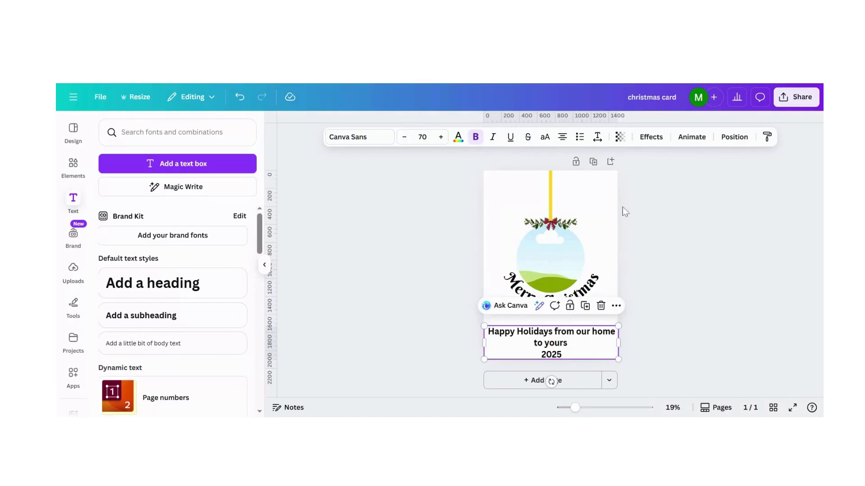
{"action": "left_click", "coordinate": [545, 140]}
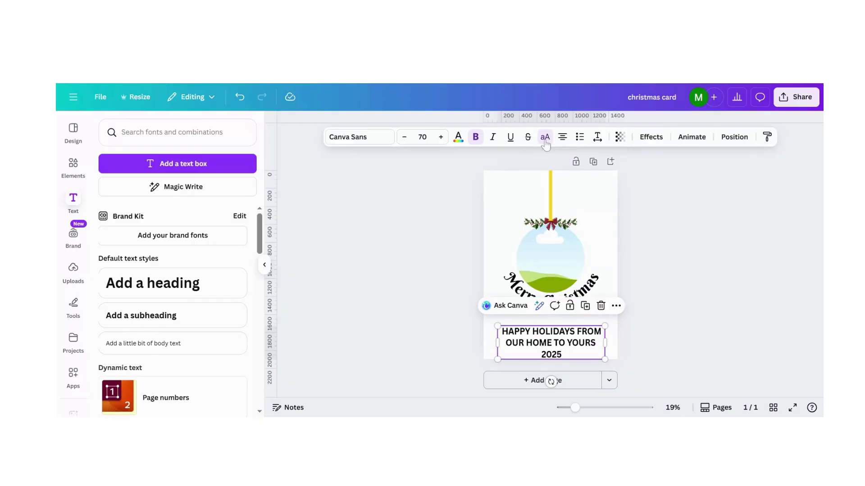
{"action": "left_click", "coordinate": [665, 231]}
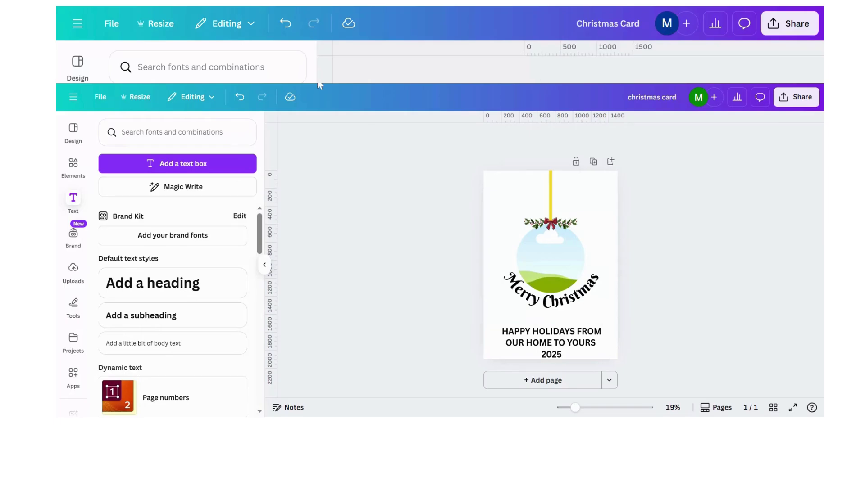
Select all the elements on the card and align them to a common horizontal center.
{"action": "left_click_drag", "start_coordinate": [528, 124], "coordinate": [633, 268]}
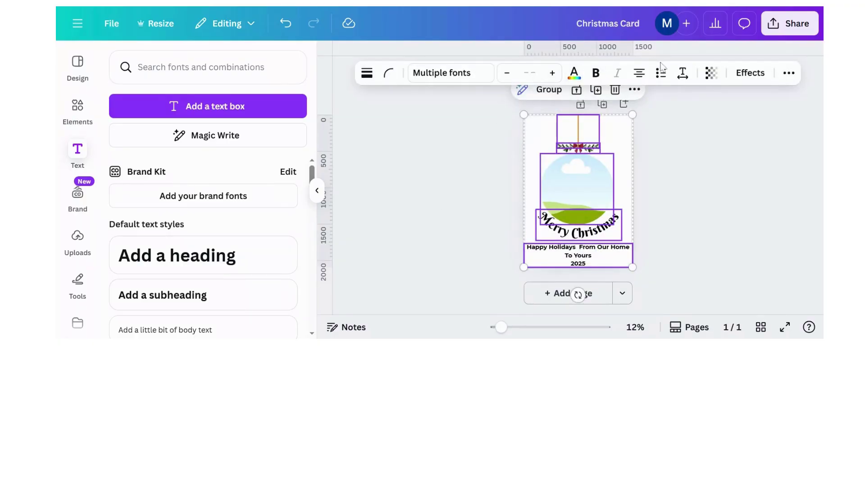
{"action": "left_click", "coordinate": [789, 73]}
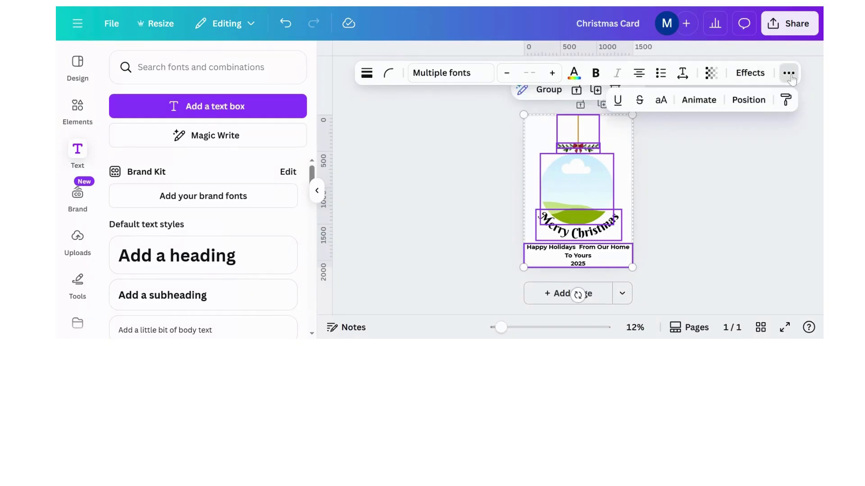
{"action": "left_click", "coordinate": [758, 102]}
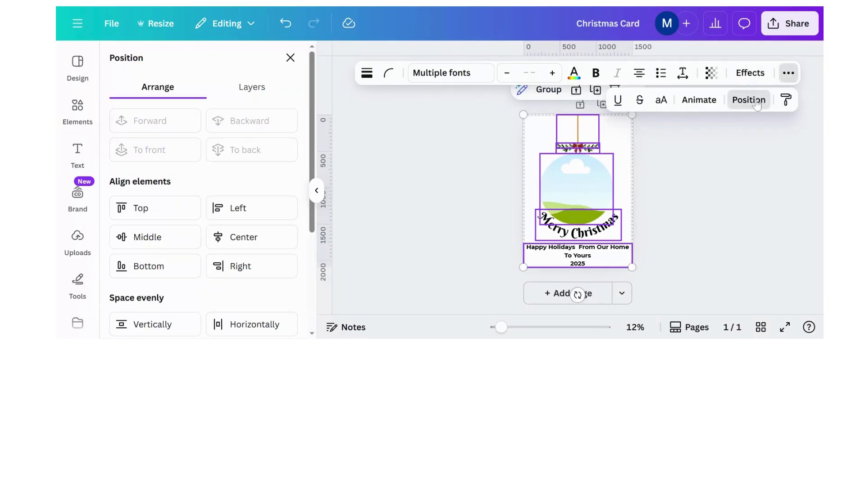
{"action": "left_click", "coordinate": [256, 239]}
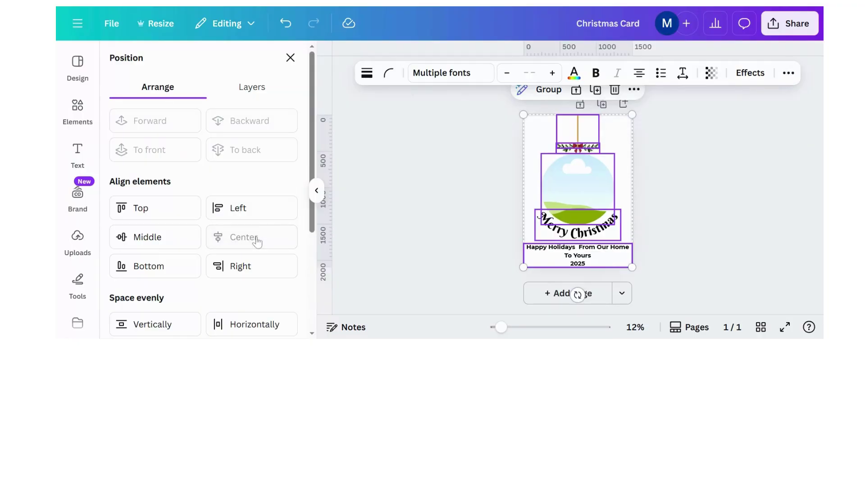
{"action": "key", "text": "Escape"}
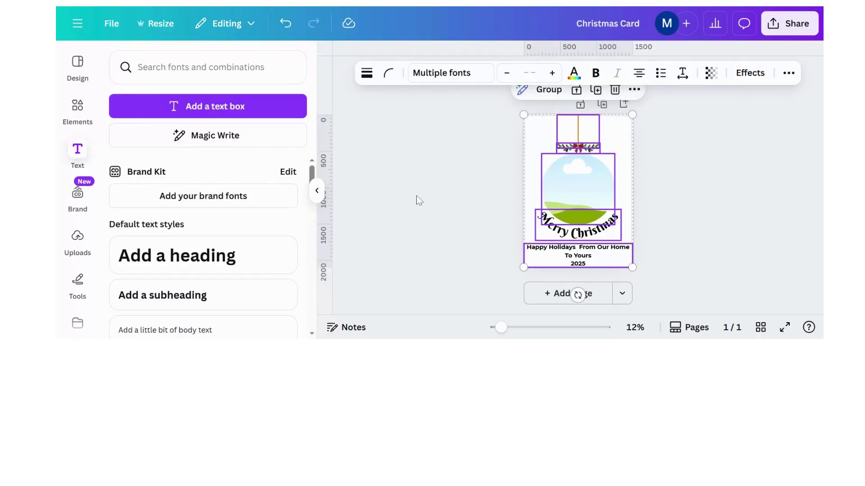
{"action": "key", "text": "Escape"}
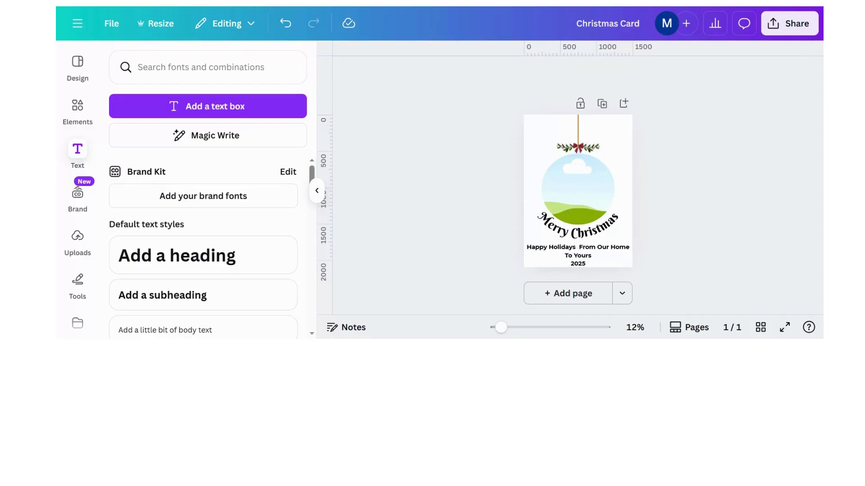
Replace the previous elements search with "stars" and look through the shapes, graphics, frames and 3D results.
{"action": "left_click", "coordinate": [78, 114]}
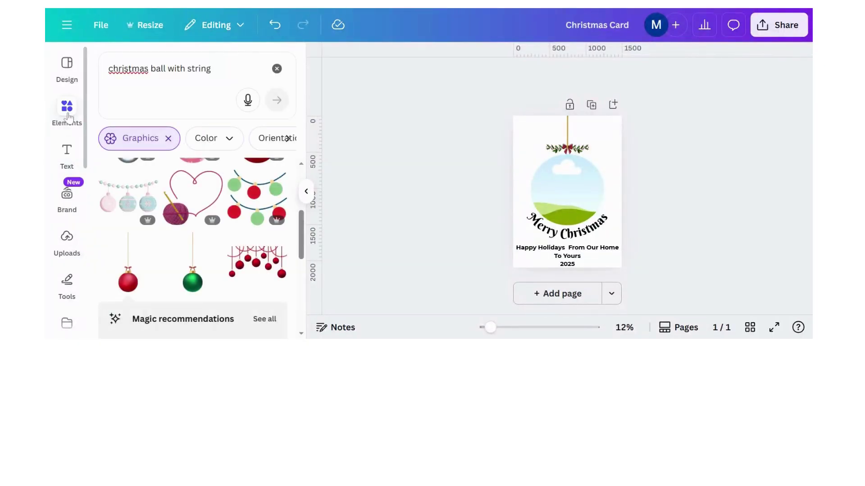
{"action": "left_click", "coordinate": [276, 70]}
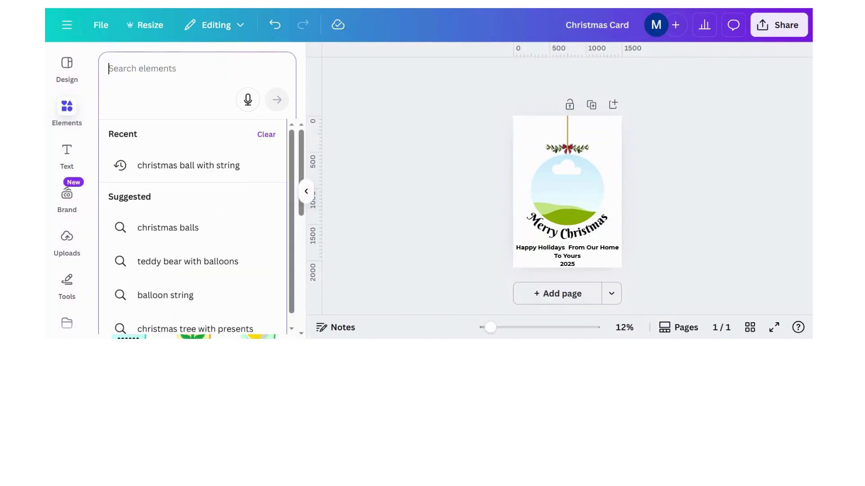
{"action": "type", "text": "stars"}
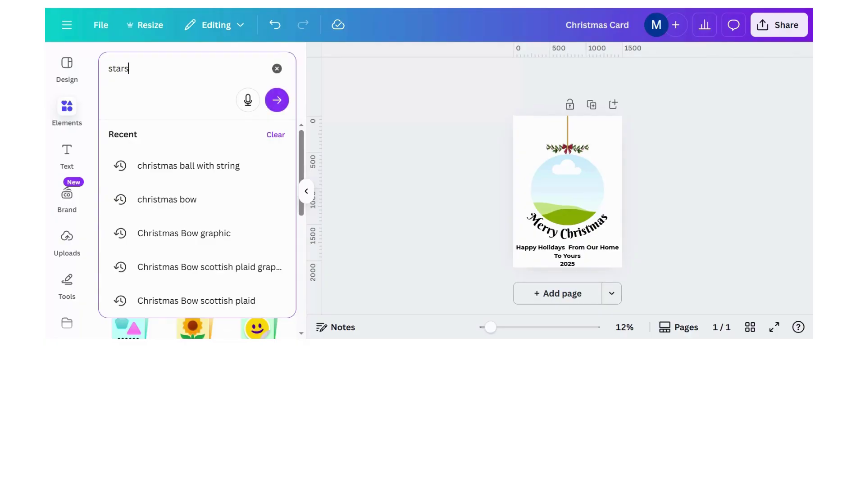
{"action": "key", "text": "Return"}
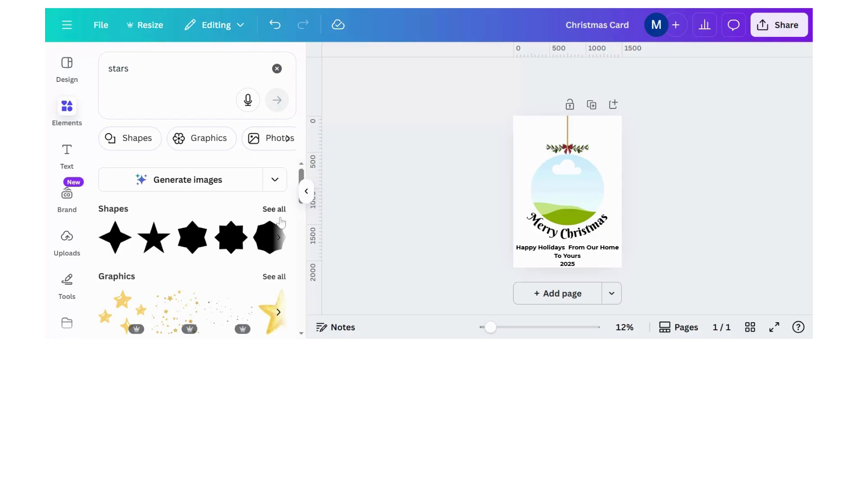
{"action": "scroll", "coordinate": [281, 221], "scroll_direction": "down", "scroll_amount": 10}
{"action": "scroll", "coordinate": [266, 230], "scroll_direction": "up", "scroll_amount": 4}
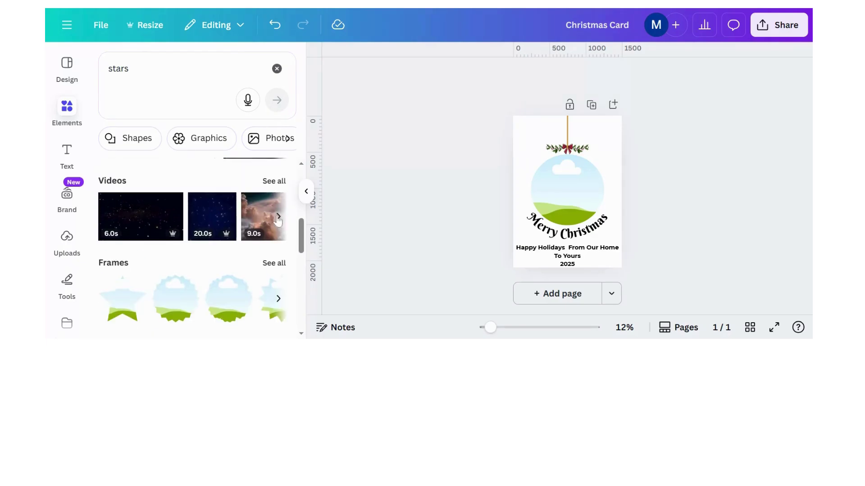
{"action": "scroll", "coordinate": [251, 242], "scroll_direction": "down", "scroll_amount": 4}
{"action": "scroll", "coordinate": [251, 243], "scroll_direction": "up", "scroll_amount": 10}
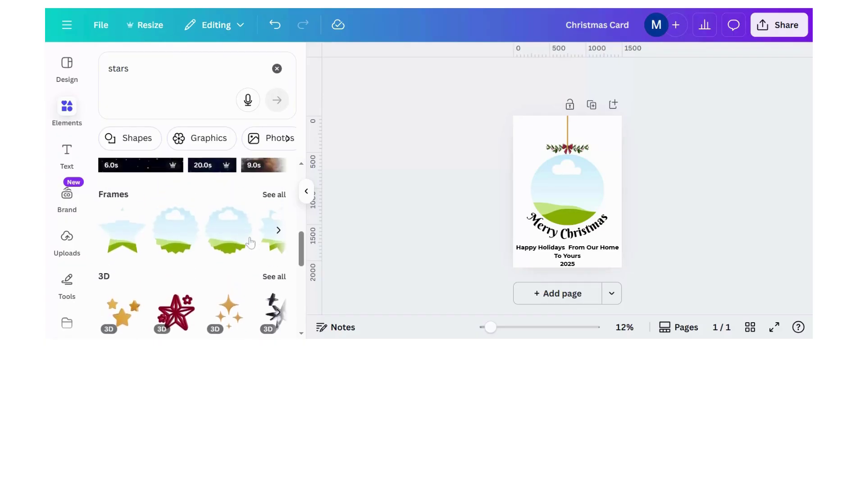
{"action": "scroll", "coordinate": [251, 244], "scroll_direction": "up", "scroll_amount": 2}
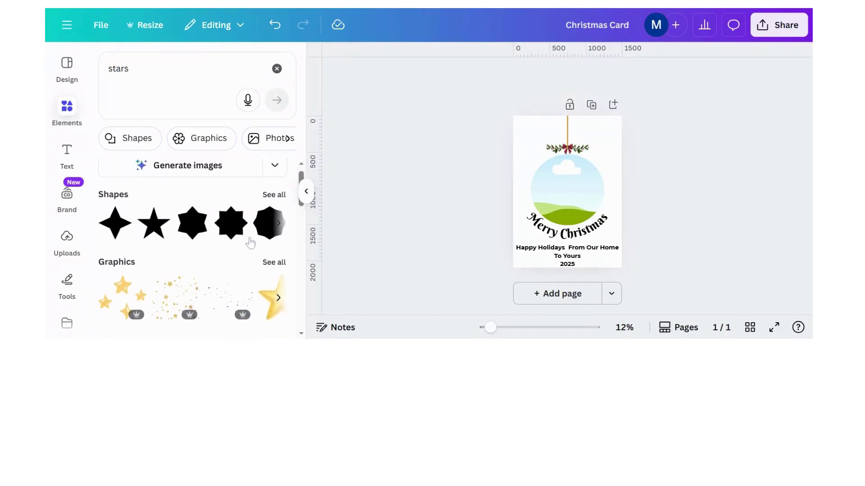
{"action": "scroll", "coordinate": [205, 260], "scroll_direction": "down", "scroll_amount": 3}
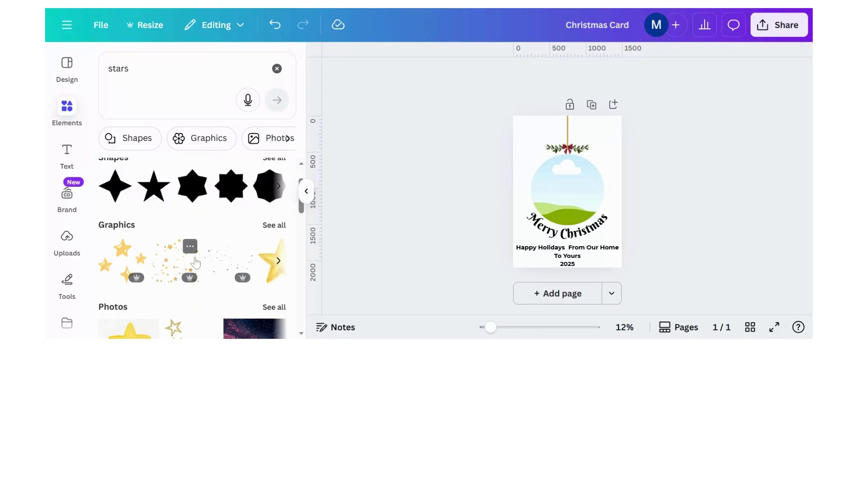
{"action": "left_click", "coordinate": [180, 265]}
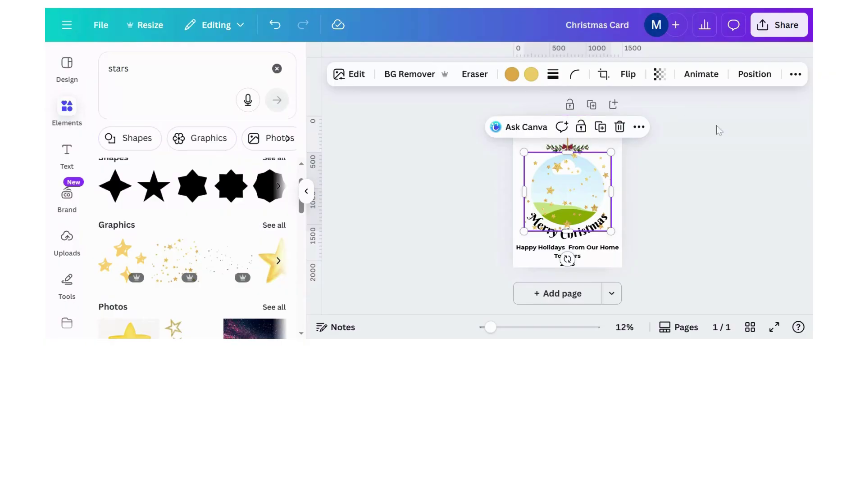
{"action": "left_click", "coordinate": [697, 145]}
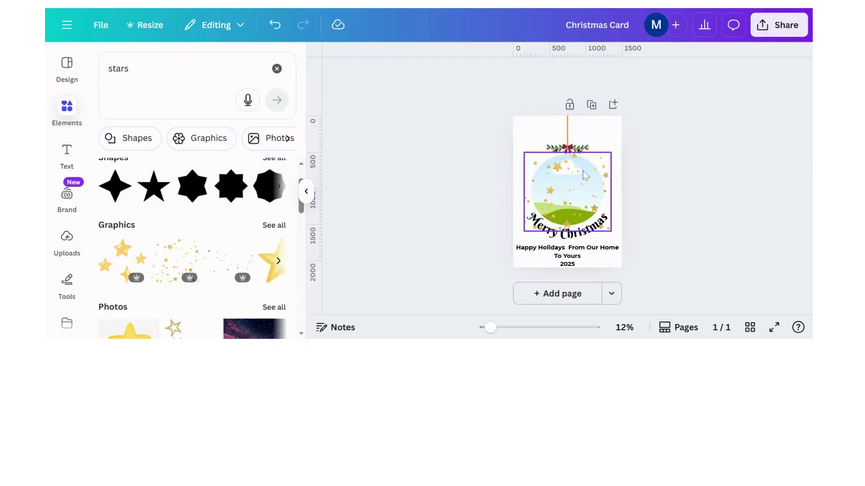
{"action": "left_click", "coordinate": [571, 153]}
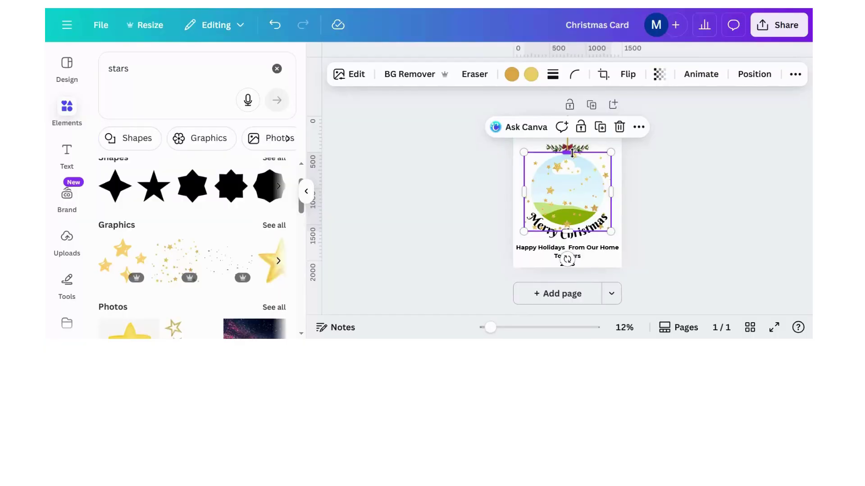
{"action": "left_click_drag", "start_coordinate": [572, 153], "coordinate": [567, 117]}
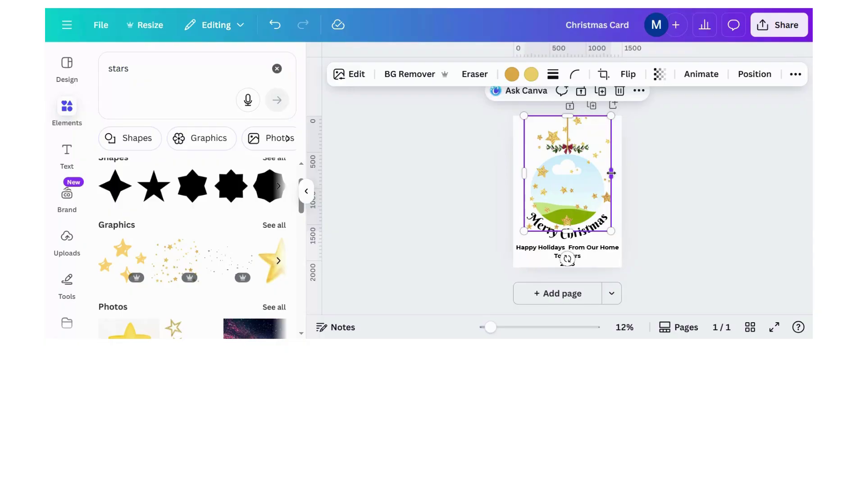
{"action": "left_click_drag", "start_coordinate": [611, 173], "coordinate": [622, 174]}
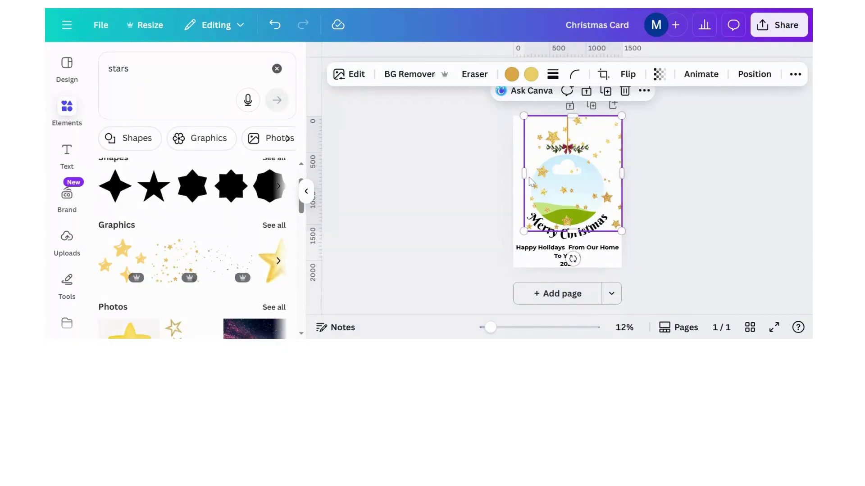
{"action": "left_click_drag", "start_coordinate": [524, 173], "coordinate": [513, 175]}
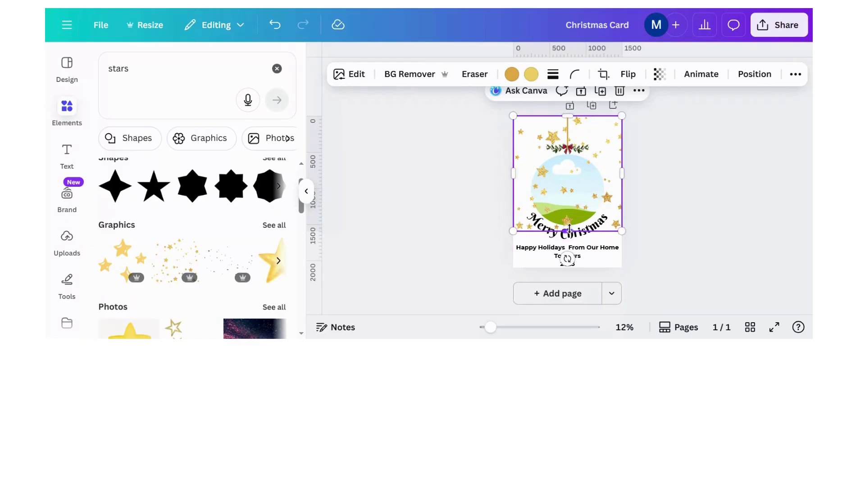
{"action": "left_click_drag", "start_coordinate": [569, 229], "coordinate": [569, 223]}
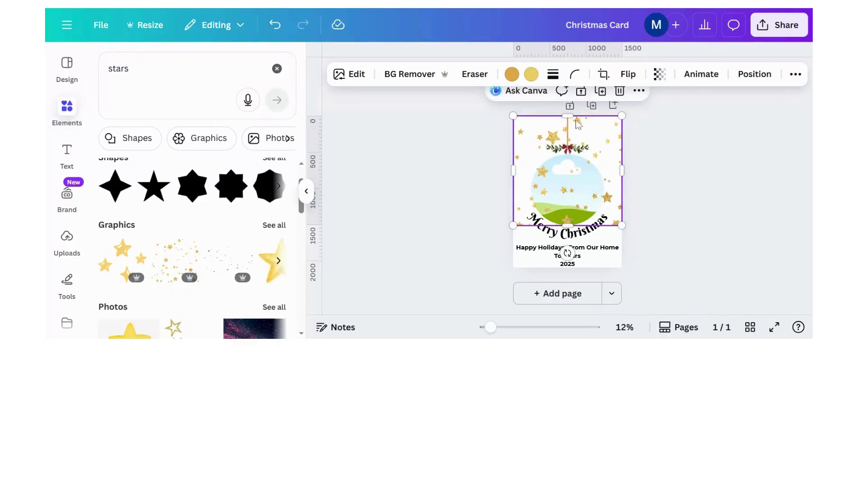
{"action": "left_click", "coordinate": [619, 91]}
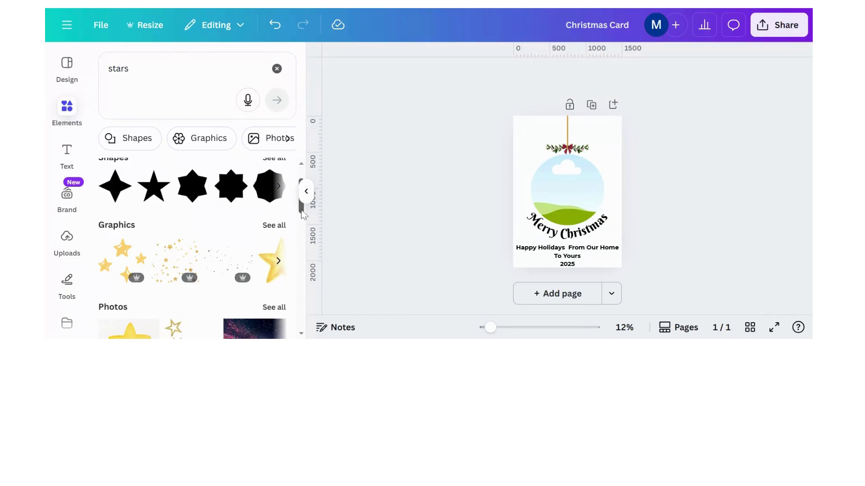
Show all graphics results for stars and add the graphic of small scattered gold stars to the card.
{"action": "mouse_move", "coordinate": [302, 211]}
{"action": "left_mouse_down"}
{"action": "mouse_move", "coordinate": [298, 260]}
{"action": "mouse_move", "coordinate": [298, 218]}
{"action": "mouse_move", "coordinate": [288, 217]}
{"action": "left_mouse_up"}
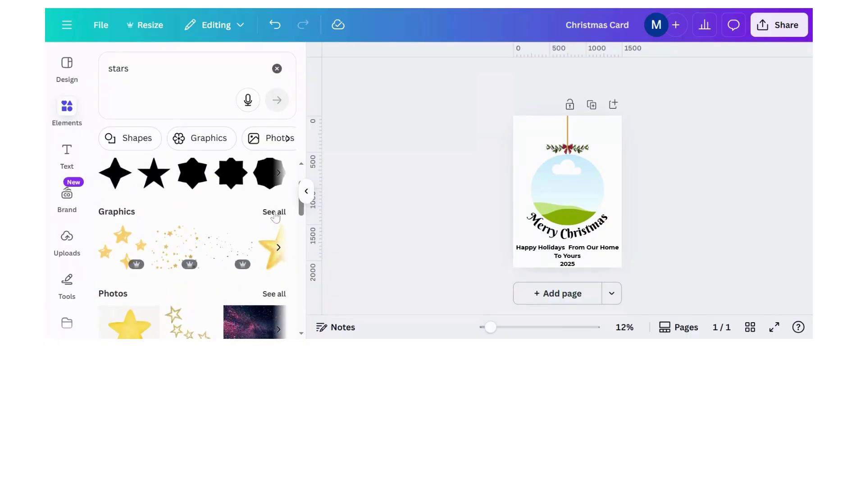
{"action": "left_click", "coordinate": [274, 214]}
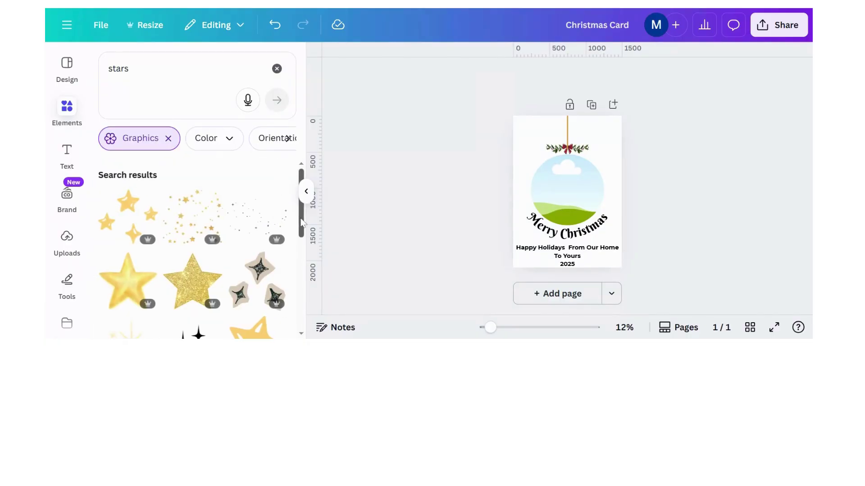
{"action": "left_click_drag", "start_coordinate": [301, 223], "coordinate": [291, 288]}
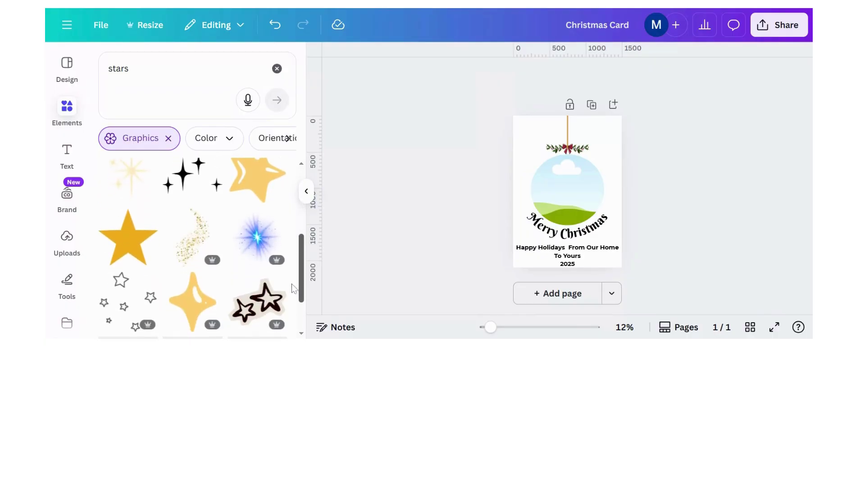
{"action": "scroll", "coordinate": [289, 300], "scroll_direction": "down", "scroll_amount": 3}
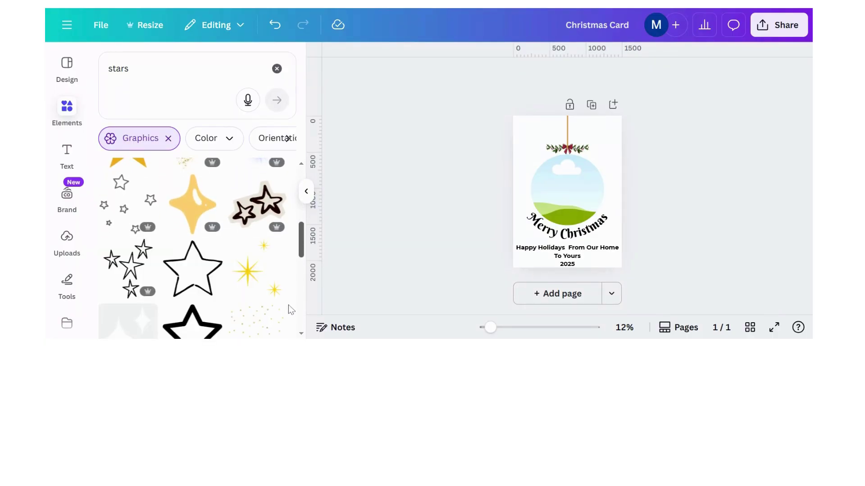
{"action": "scroll", "coordinate": [288, 304], "scroll_direction": "down", "scroll_amount": 2}
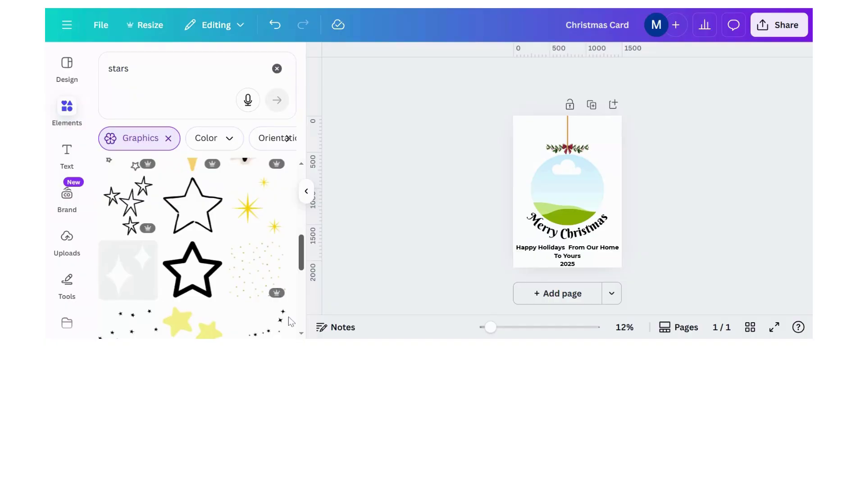
{"action": "left_click", "coordinate": [260, 266]}
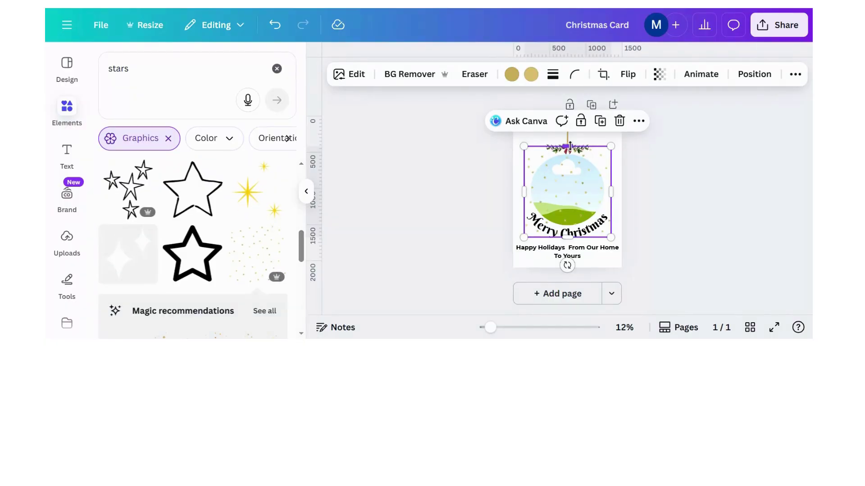
Move the scattered gold stars to the card's top edge and stretch the graphic to cover the entire card.
{"action": "left_click", "coordinate": [656, 151]}
{"action": "left_click", "coordinate": [572, 176]}
{"action": "left_click_drag", "start_coordinate": [569, 146], "coordinate": [565, 118]}
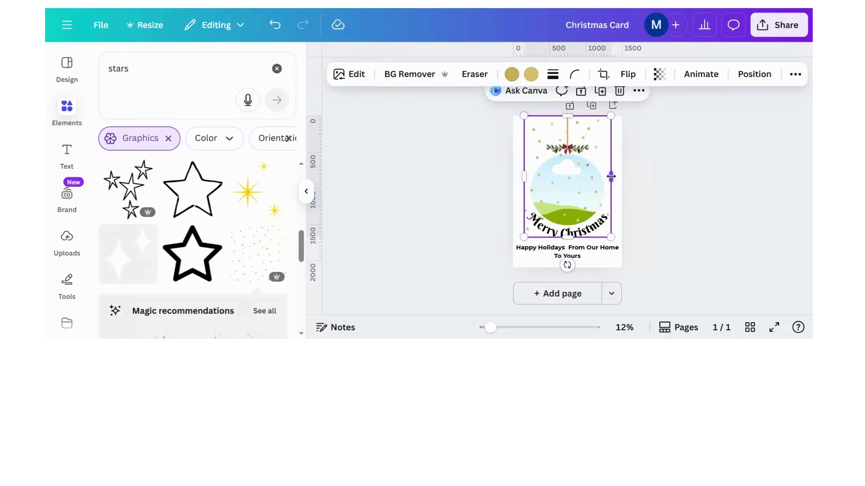
{"action": "left_click_drag", "start_coordinate": [611, 176], "coordinate": [621, 177]}
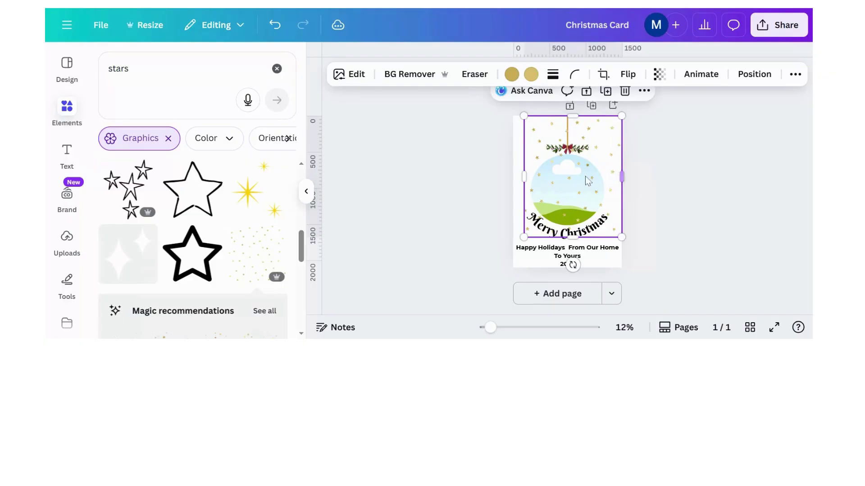
{"action": "left_click_drag", "start_coordinate": [526, 178], "coordinate": [512, 179]}
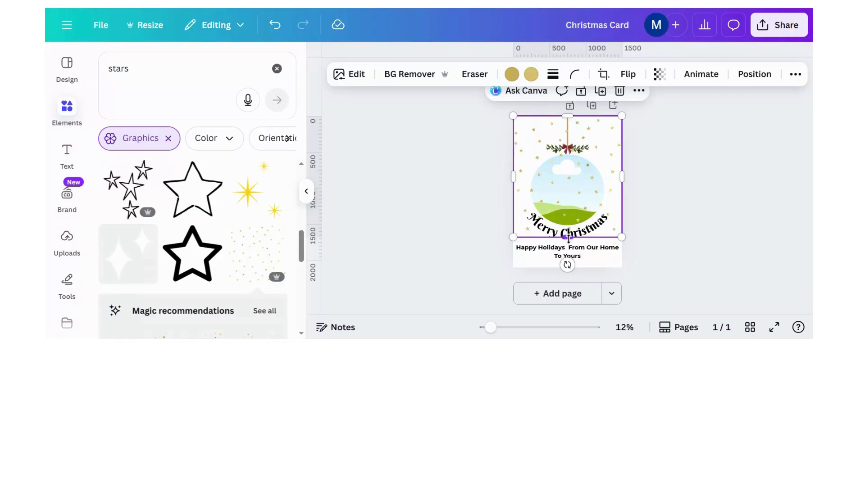
{"action": "left_click_drag", "start_coordinate": [567, 238], "coordinate": [566, 270]}
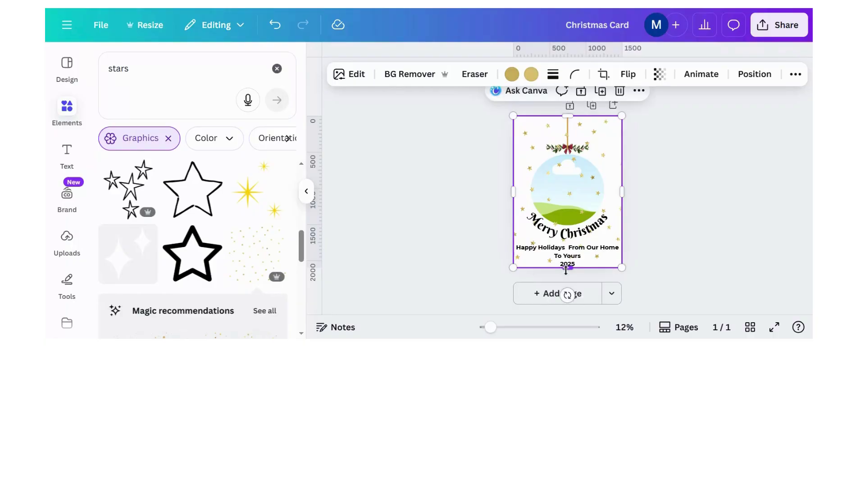
Send the gold stars graphic backward behind the ornament, garland and text, and deselect it.
{"action": "left_click", "coordinate": [748, 76]}
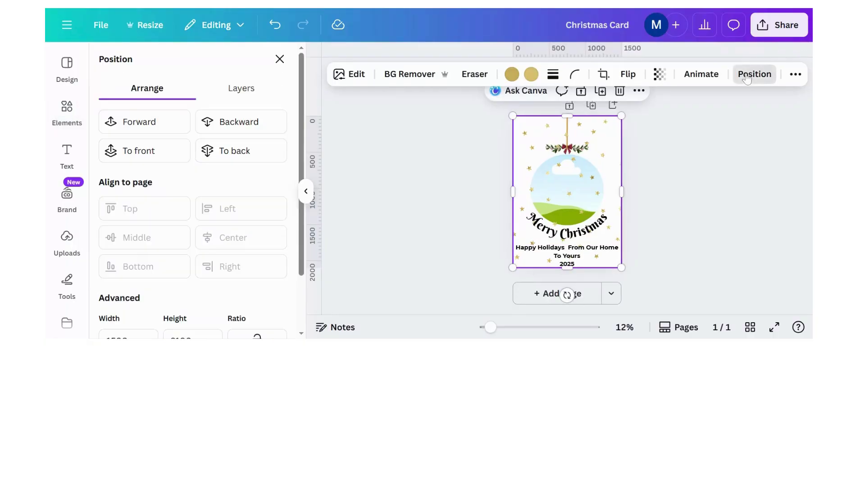
{"action": "left_click", "coordinate": [245, 128]}
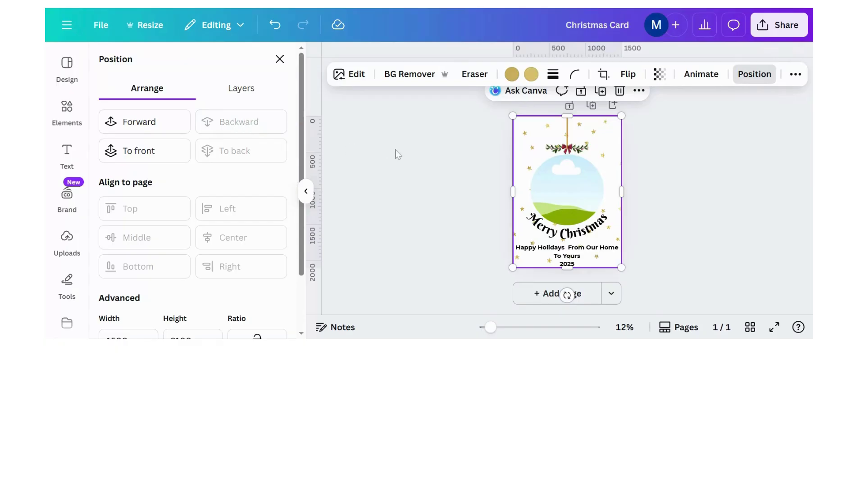
{"action": "key", "text": "Escape"}
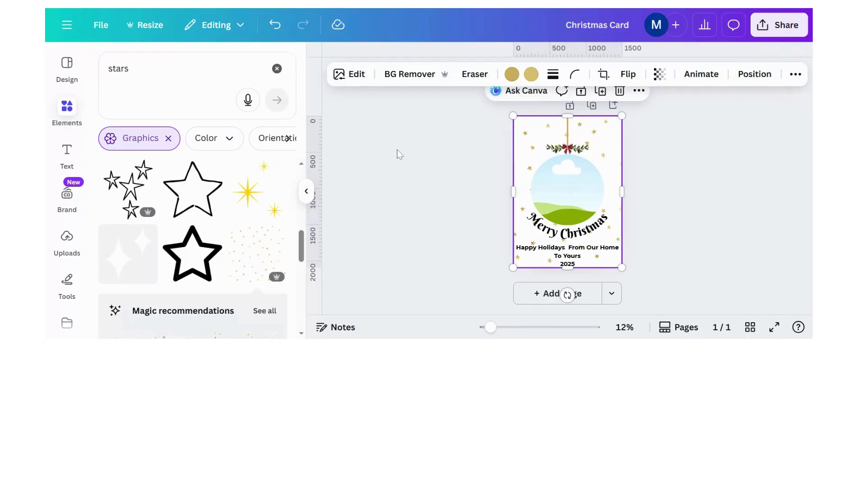
{"action": "left_click", "coordinate": [407, 154]}
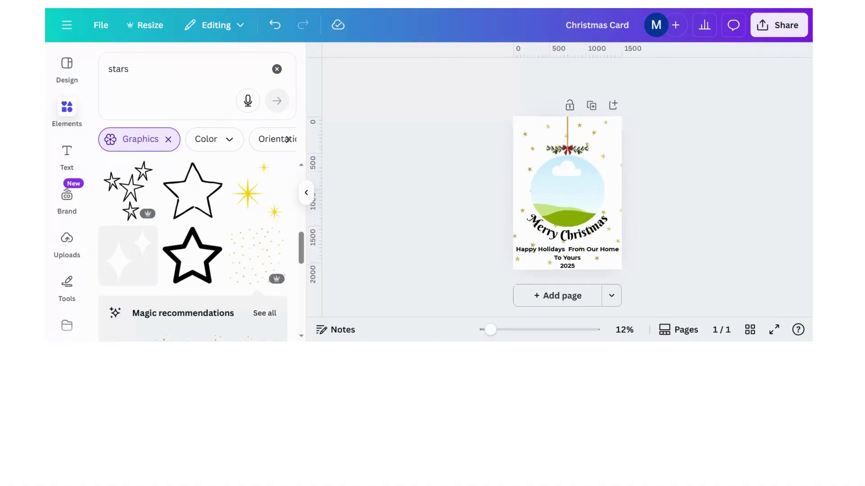
Add a second page and place a square frame near its top, widened on both sides to leave equal side margins.
{"action": "left_click", "coordinate": [550, 295]}
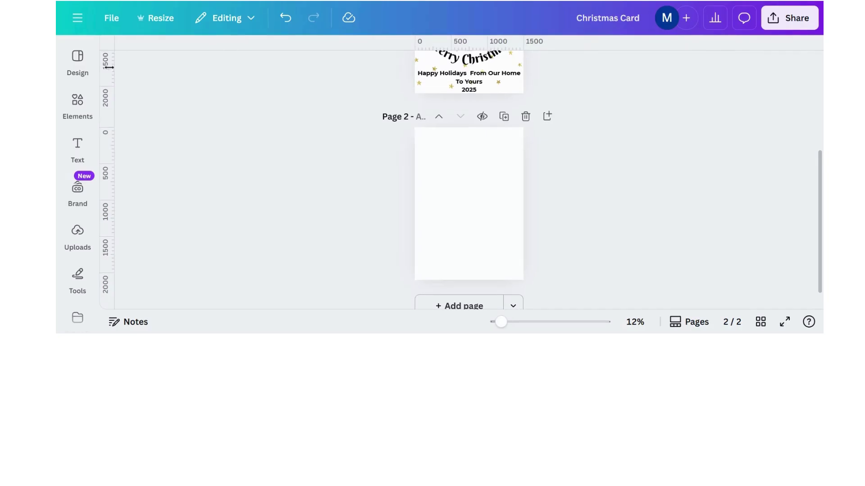
{"action": "left_click", "coordinate": [80, 106]}
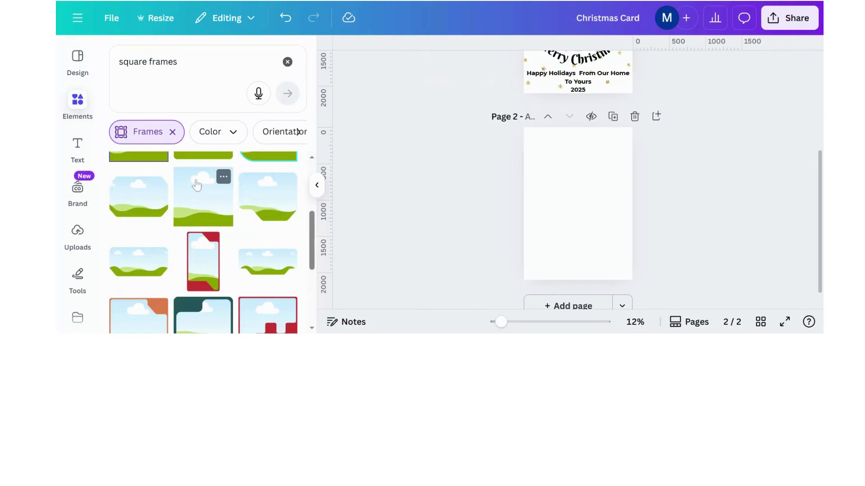
{"action": "left_click", "coordinate": [201, 195]}
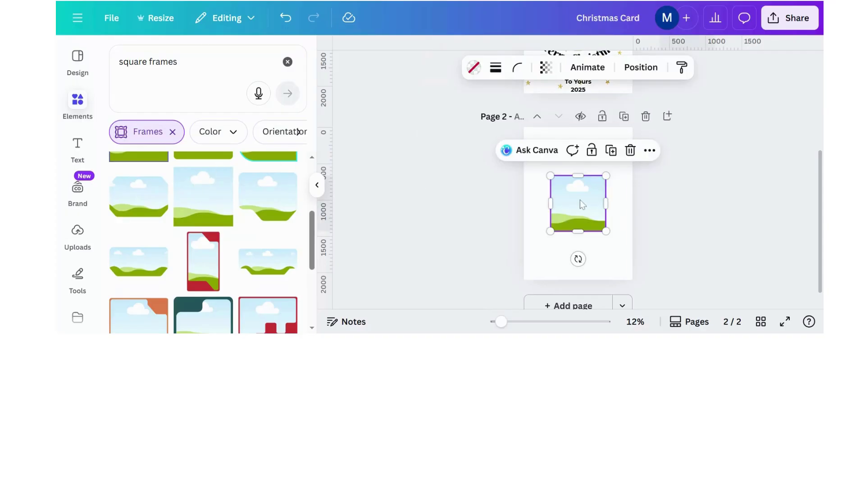
{"action": "left_click_drag", "start_coordinate": [580, 201], "coordinate": [621, 166]}
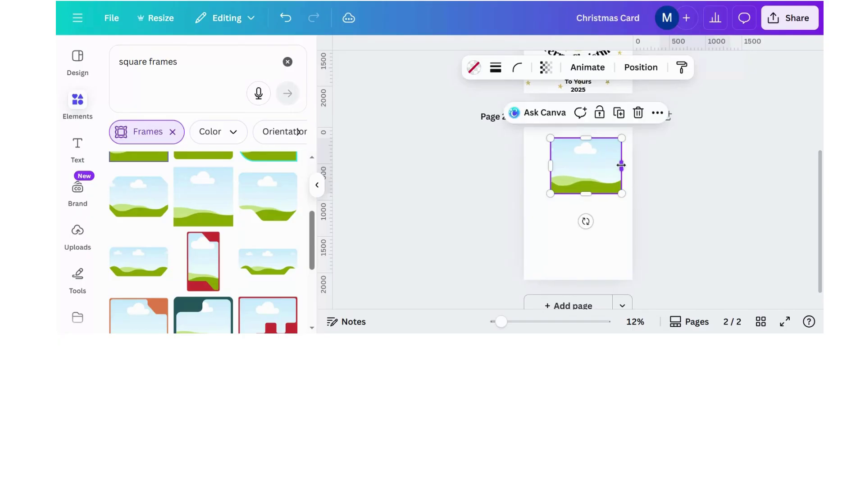
{"action": "left_click_drag", "start_coordinate": [550, 166], "coordinate": [535, 166]}
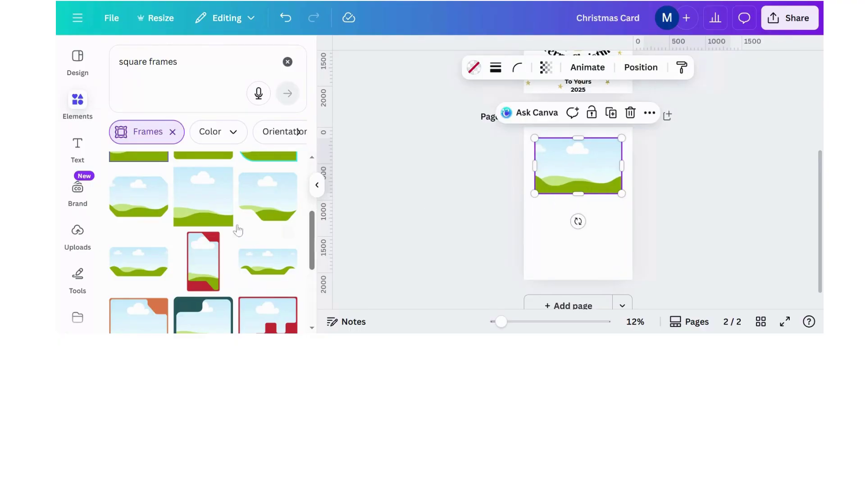
Add two more square frames side by side beneath the wide frame, narrowed to fit within its width.
{"action": "left_click", "coordinate": [199, 202]}
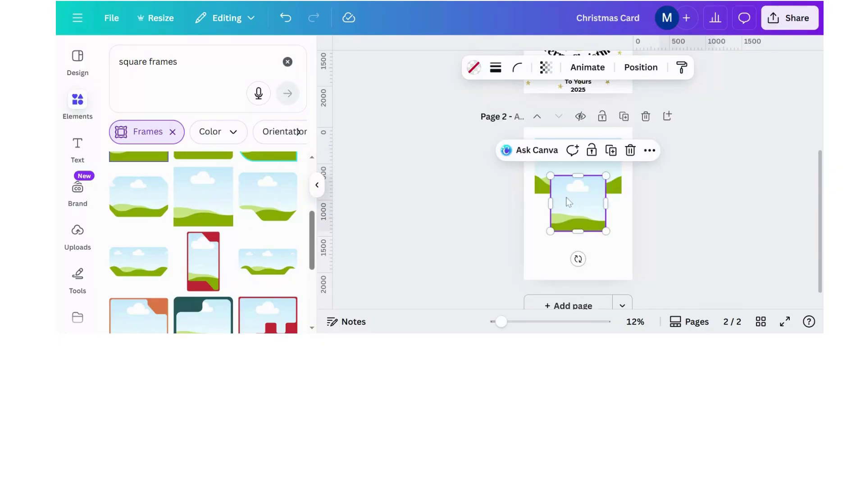
{"action": "left_click_drag", "start_coordinate": [567, 199], "coordinate": [580, 224]}
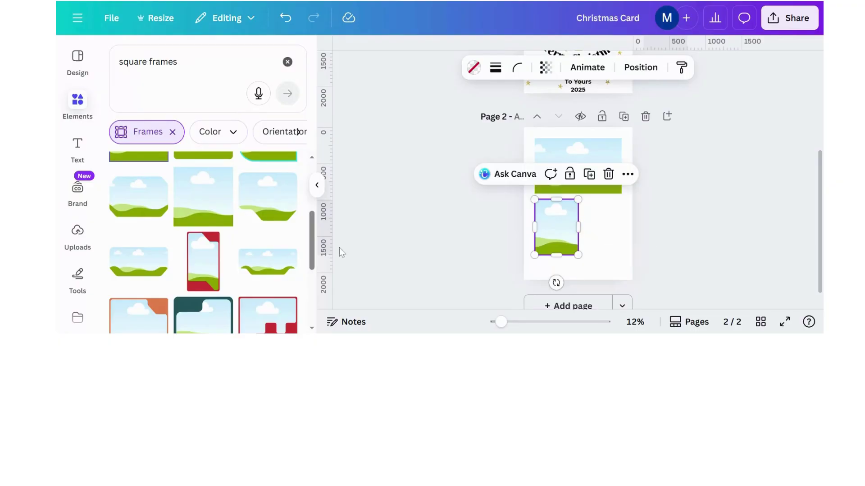
{"action": "left_click", "coordinate": [213, 202]}
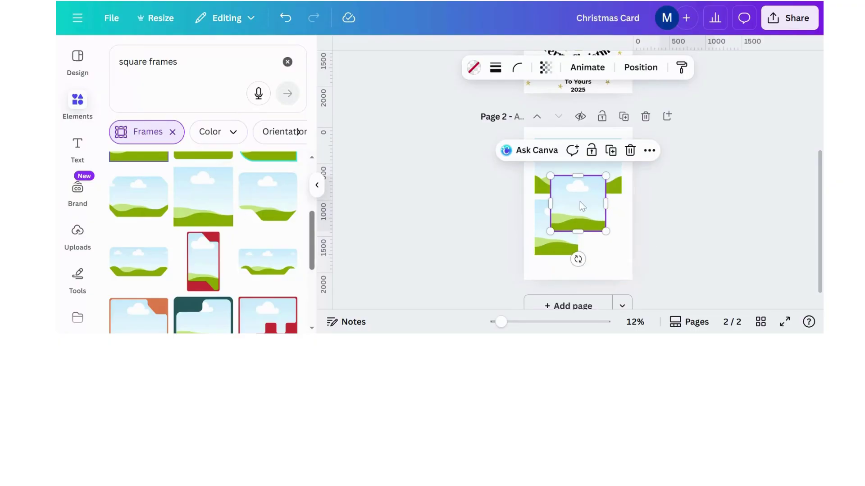
{"action": "left_click_drag", "start_coordinate": [580, 201], "coordinate": [581, 222]}
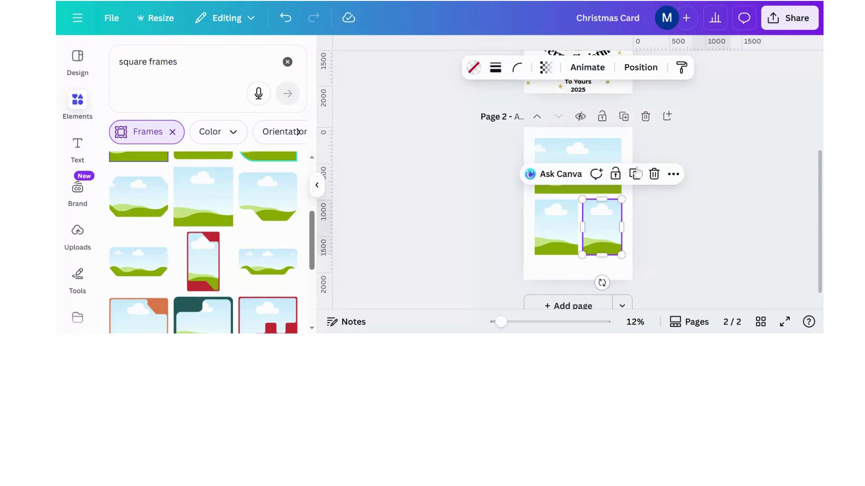
Shift the wide frame and both smaller frames slightly upward on page 2, keeping the lower two level.
{"action": "left_click_drag", "start_coordinate": [606, 147], "coordinate": [605, 139]}
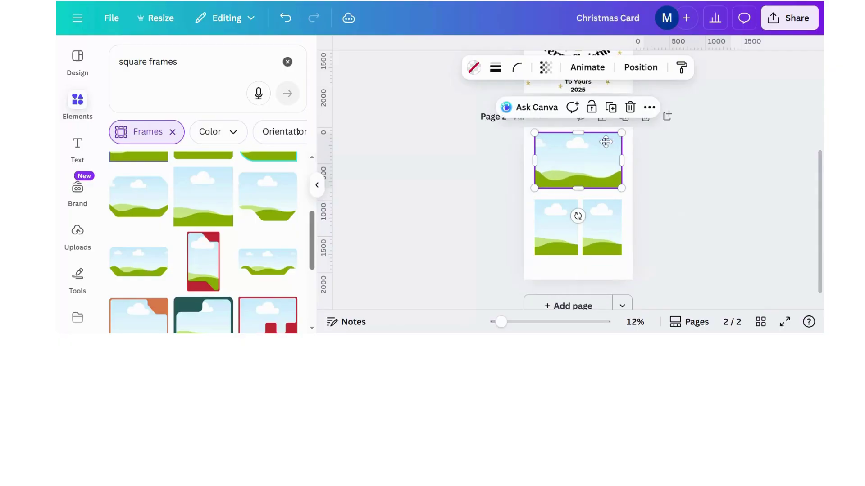
{"action": "left_click", "coordinate": [609, 210]}
{"action": "left_click_drag", "start_coordinate": [609, 210], "coordinate": [611, 205]}
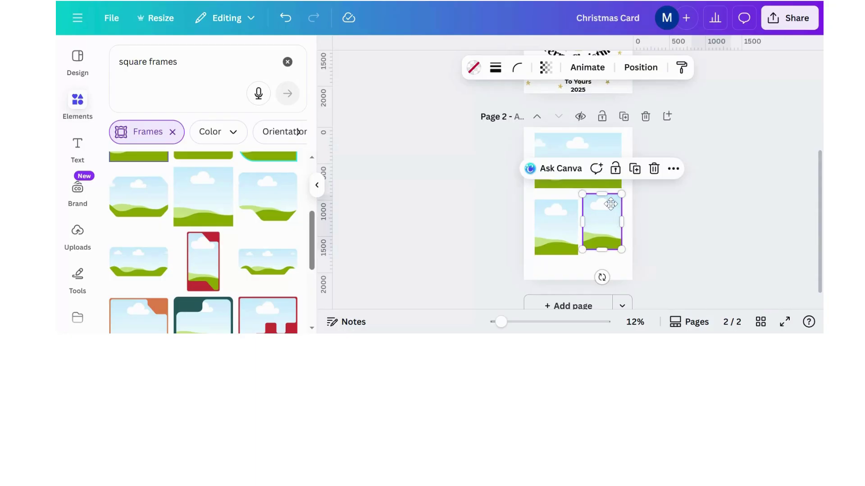
{"action": "left_click", "coordinate": [565, 221]}
{"action": "left_click_drag", "start_coordinate": [566, 221], "coordinate": [564, 218]}
{"action": "left_click", "coordinate": [678, 222]}
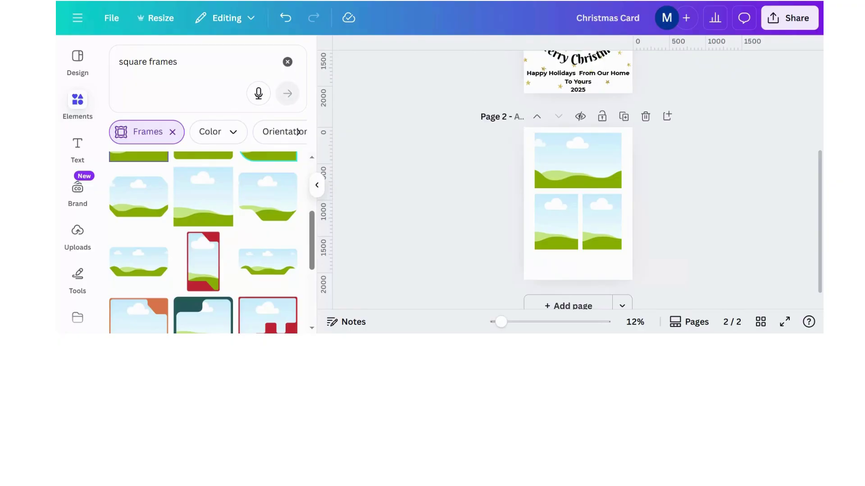
Change the whole holiday message under "Merry Christmas" on page 1 to uppercase and deselect it.
{"action": "scroll", "coordinate": [578, 202], "scroll_direction": "up", "scroll_amount": 1}
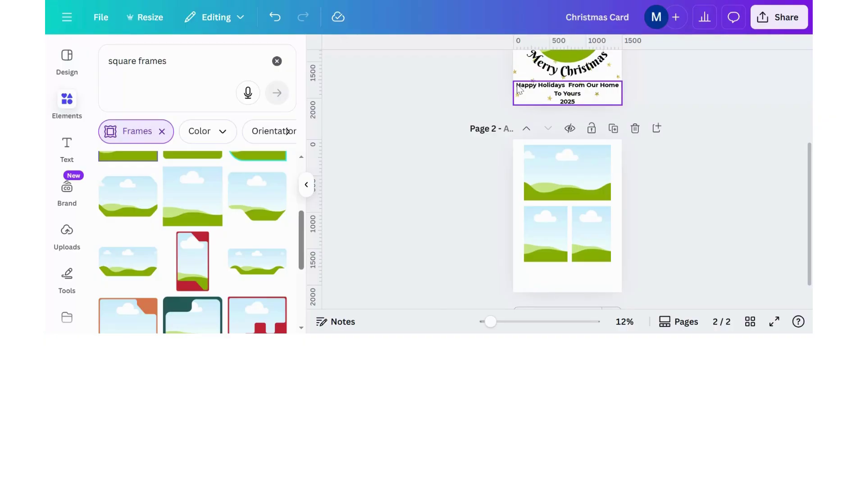
{"action": "mouse_move", "coordinate": [517, 88]}
{"action": "left_mouse_down"}
{"action": "mouse_move", "coordinate": [537, 87]}
{"action": "mouse_move", "coordinate": [519, 83]}
{"action": "left_mouse_up"}
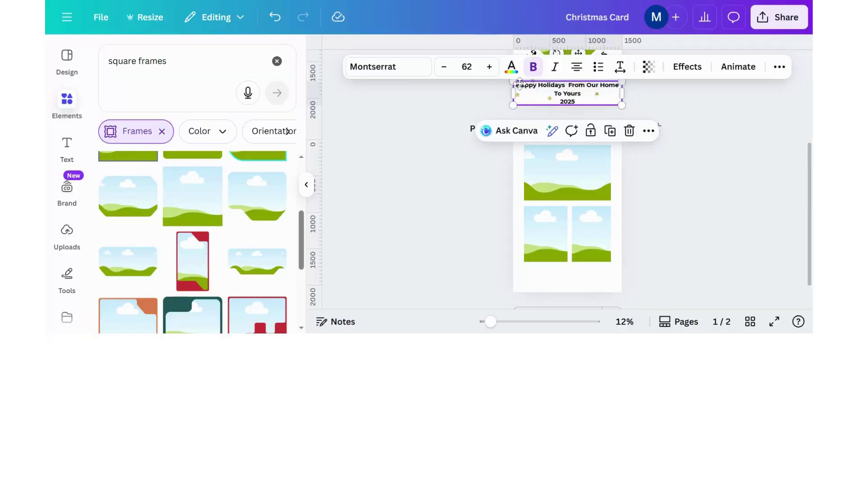
{"action": "scroll", "coordinate": [438, 151], "scroll_direction": "up", "scroll_amount": 3}
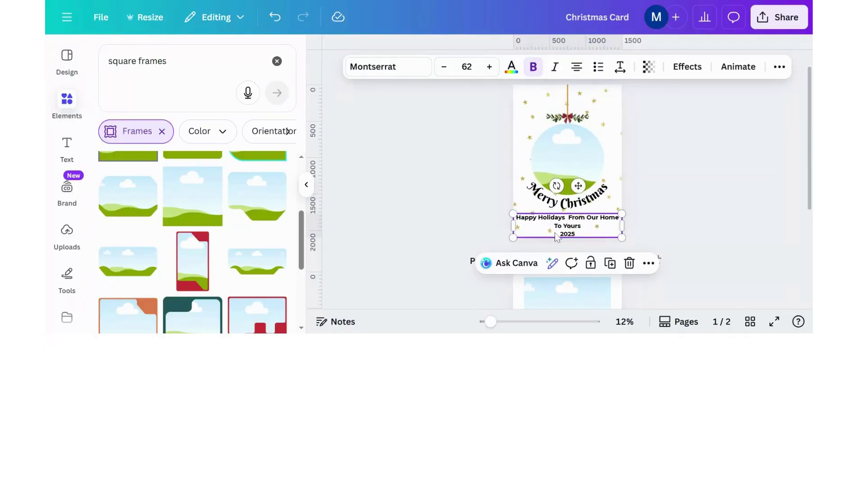
{"action": "double_click", "coordinate": [559, 222]}
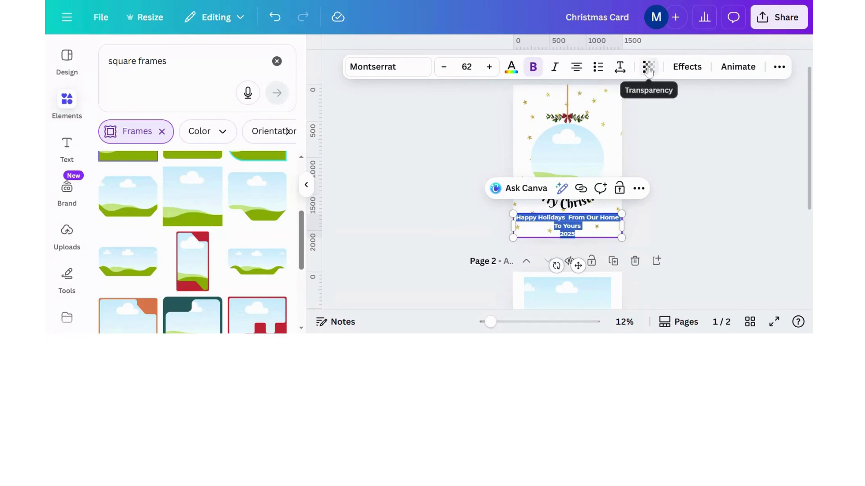
{"action": "left_click", "coordinate": [620, 69]}
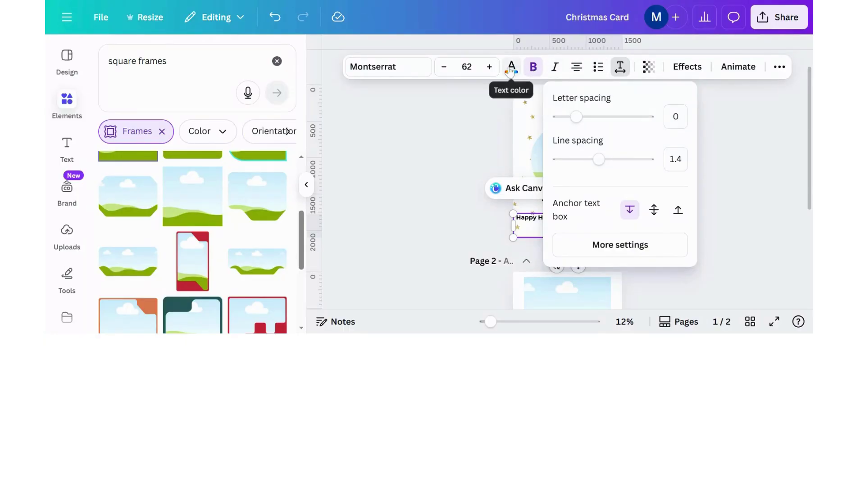
{"action": "left_click", "coordinate": [781, 70]}
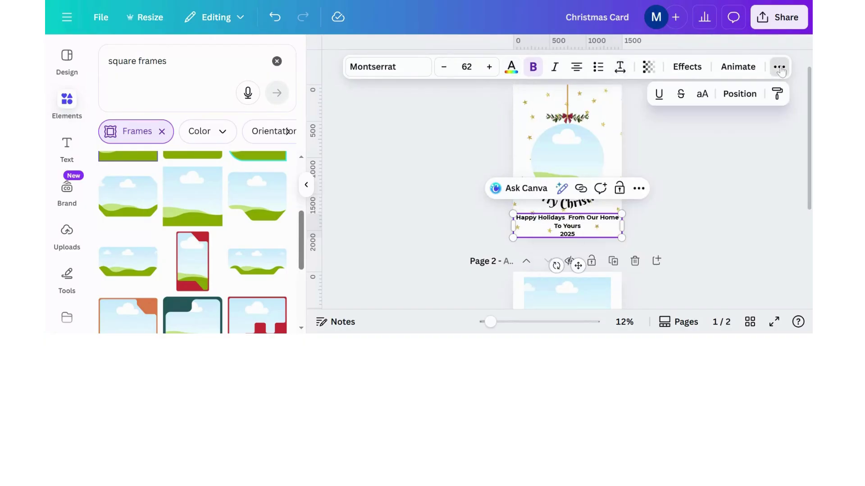
{"action": "left_click", "coordinate": [702, 97]}
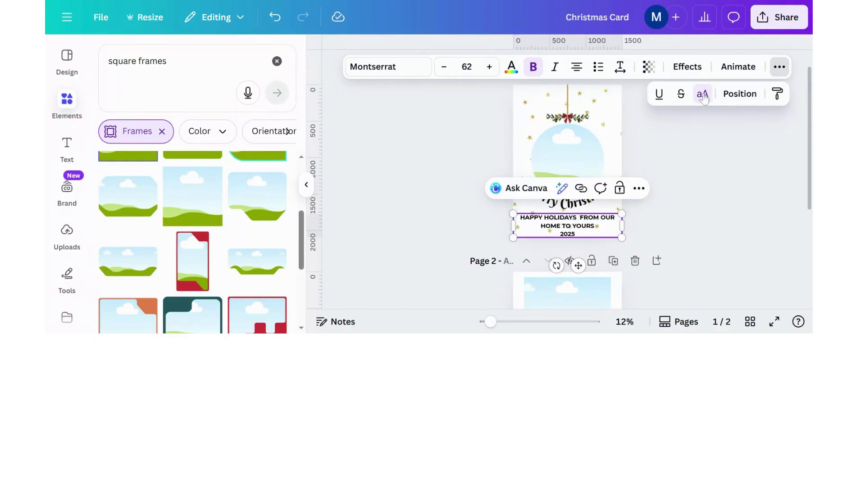
{"action": "key", "text": "Return"}
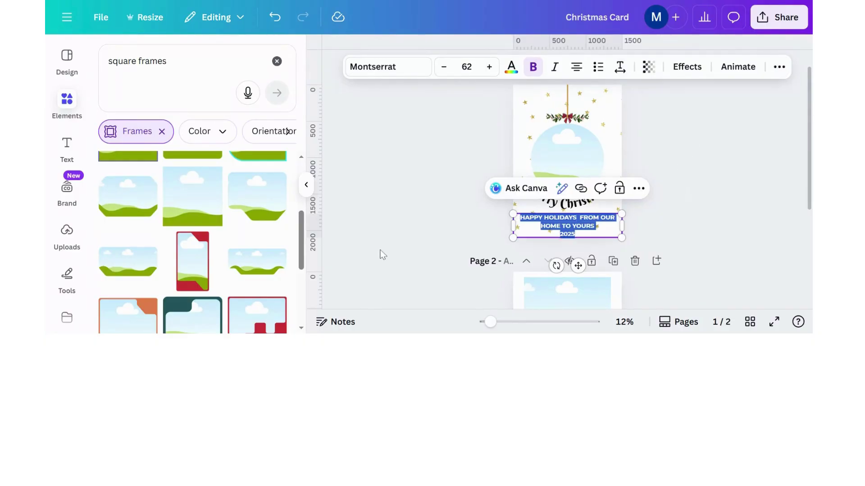
{"action": "left_click", "coordinate": [401, 216]}
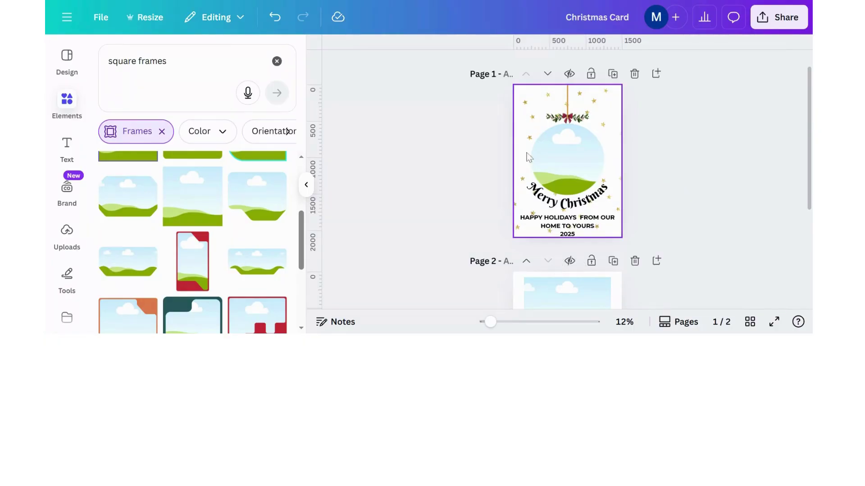
Select all the ornament, greeting and message elements on page 1 together and check their centre alignment in the position settings.
{"action": "left_click_drag", "start_coordinate": [522, 96], "coordinate": [618, 238]}
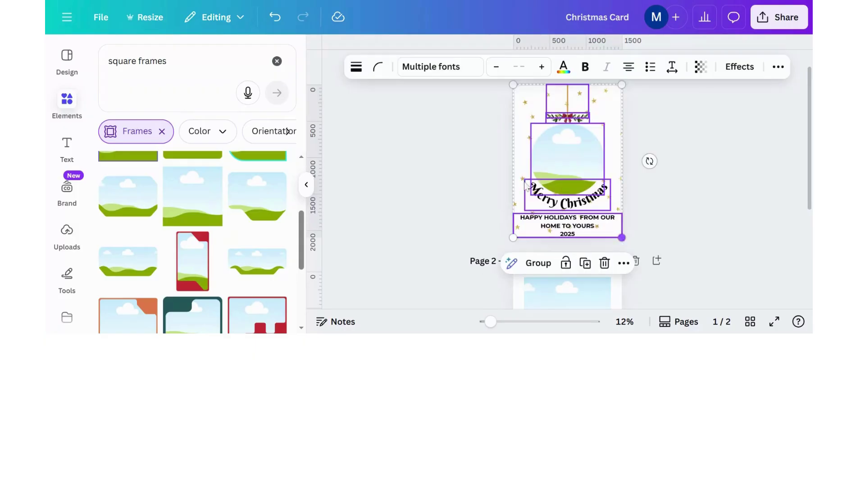
{"action": "left_click", "coordinate": [387, 138]}
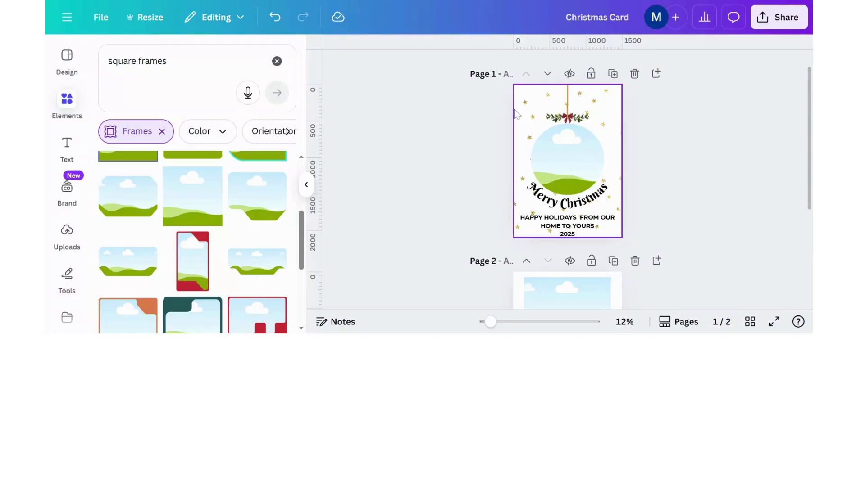
{"action": "left_click_drag", "start_coordinate": [515, 110], "coordinate": [624, 240]}
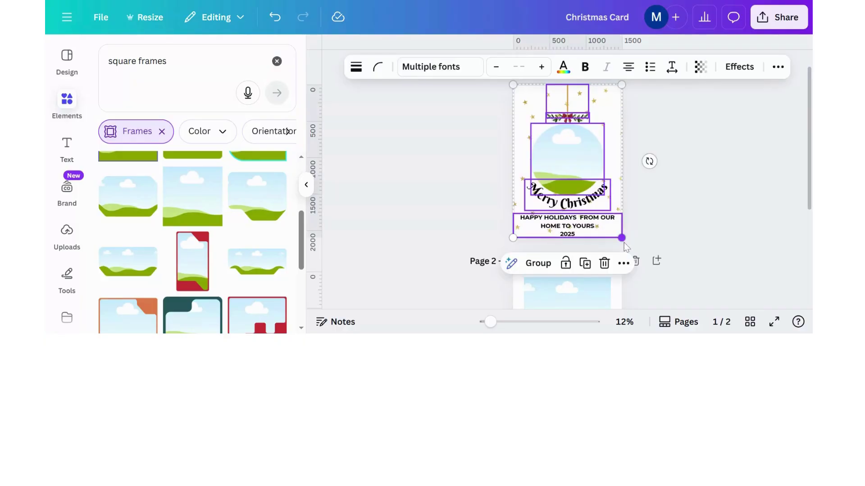
{"action": "left_click", "coordinate": [778, 68]}
{"action": "left_click", "coordinate": [738, 93]}
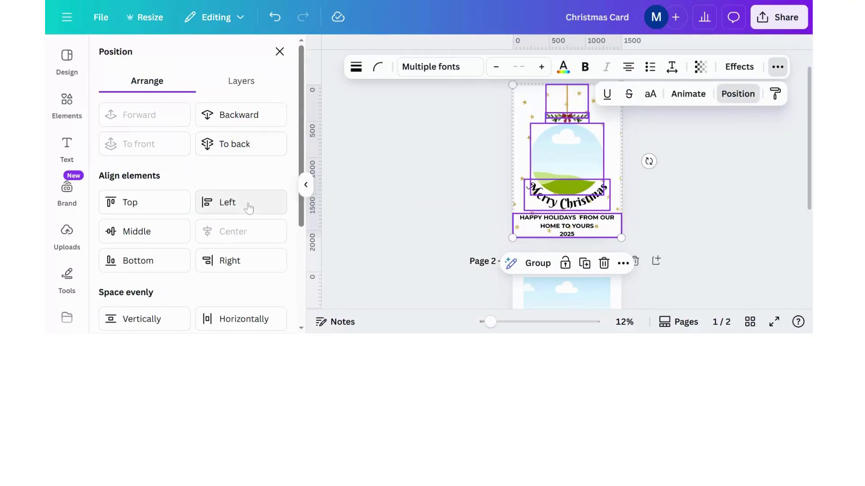
{"action": "key", "text": "Escape"}
{"action": "key", "text": "Escape"}
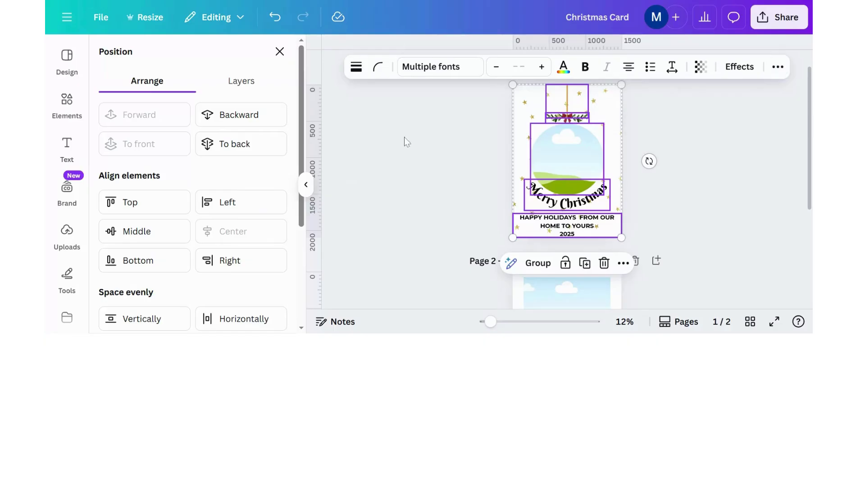
{"action": "key", "text": "Escape"}
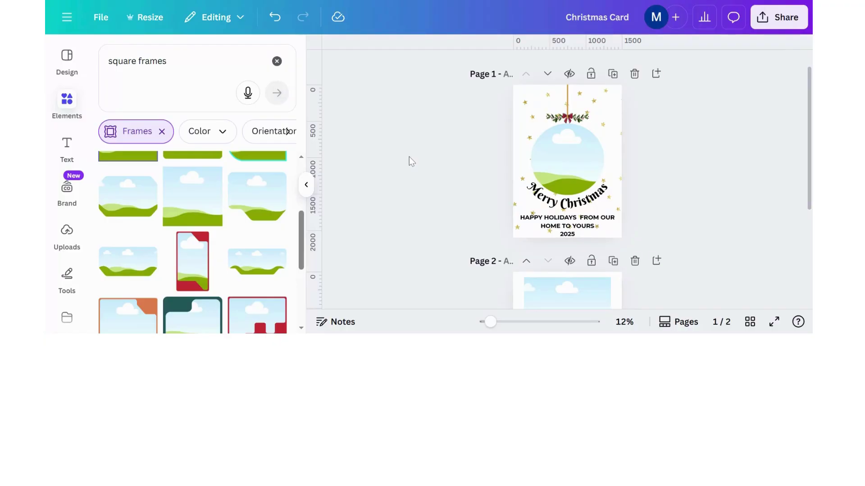
Select the uppercase holiday message under "Merry Christmas" on page 1 to review its text formatting.
{"action": "scroll", "coordinate": [409, 158], "scroll_direction": "down", "scroll_amount": 5}
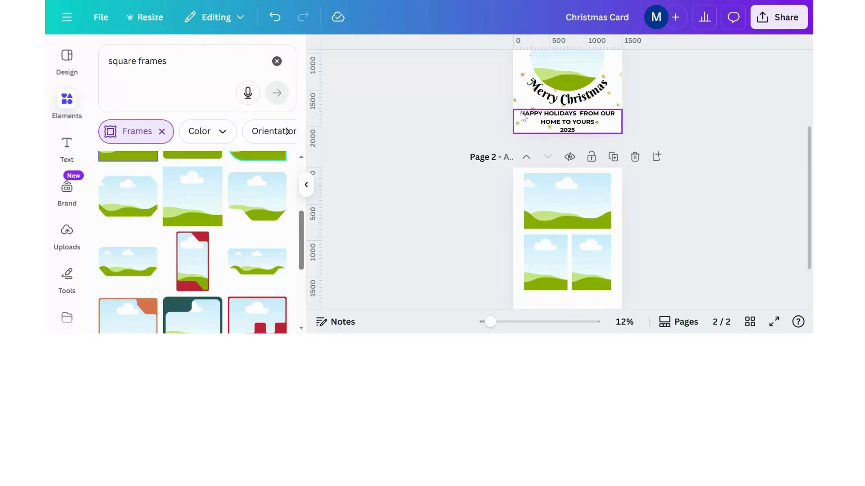
{"action": "left_click_drag", "start_coordinate": [521, 117], "coordinate": [522, 111]}
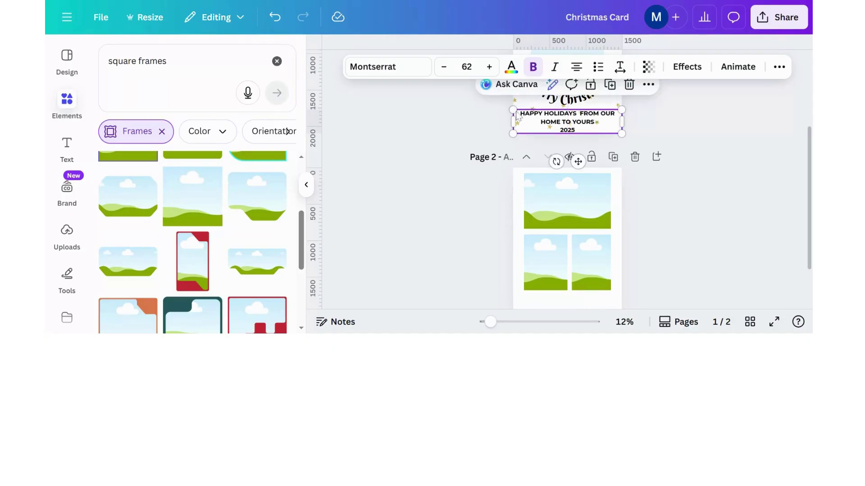
{"action": "scroll", "coordinate": [450, 182], "scroll_direction": "down", "scroll_amount": 2}
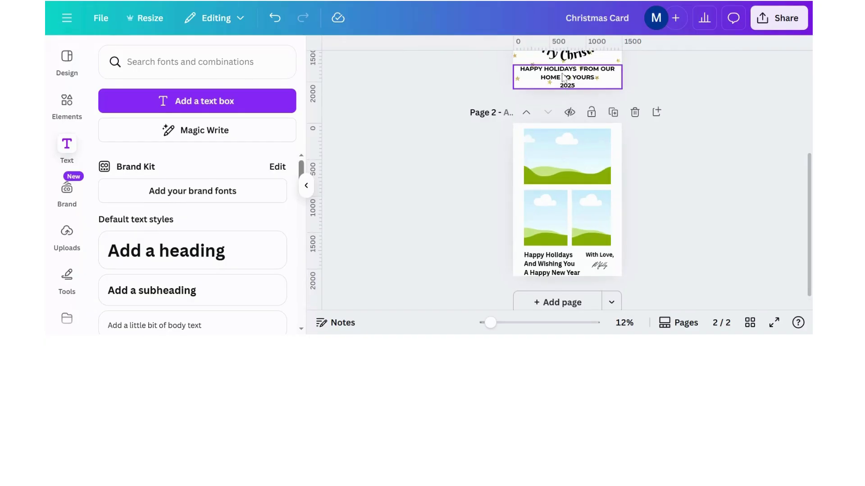
Try centre alignment on page 2's "Happy Holidays And Wishing You A Happy New Year" text and return it to left alignment.
{"action": "left_click", "coordinate": [546, 269]}
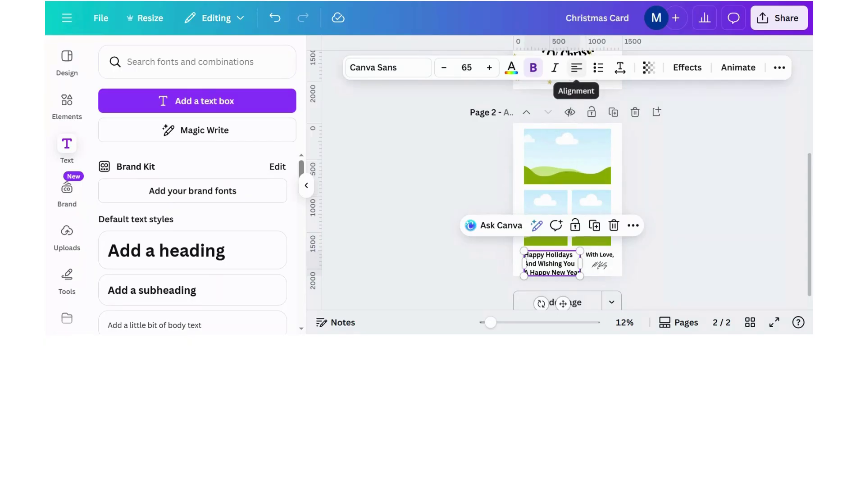
{"action": "left_click", "coordinate": [574, 71]}
{"action": "left_click", "coordinate": [696, 174]}
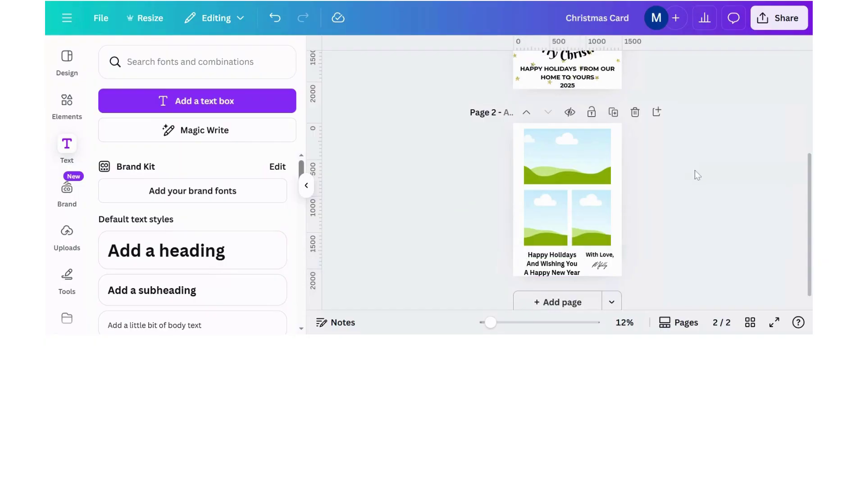
{"action": "left_click", "coordinate": [554, 259]}
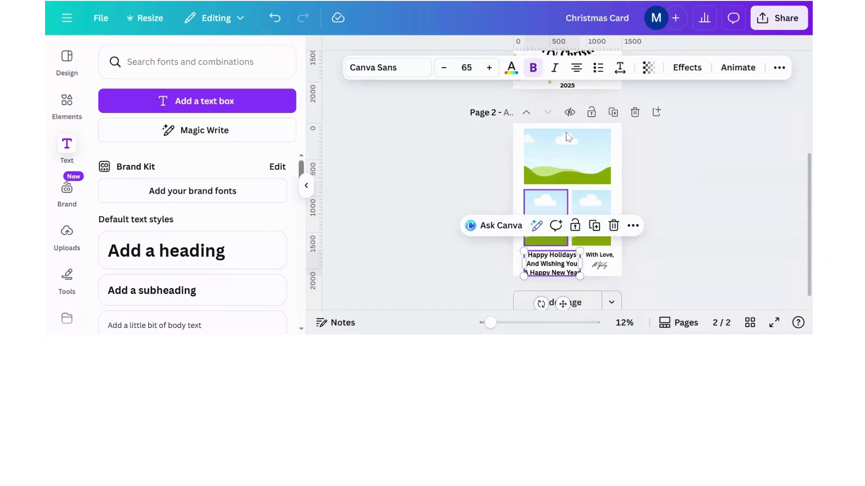
{"action": "left_click", "coordinate": [578, 69]}
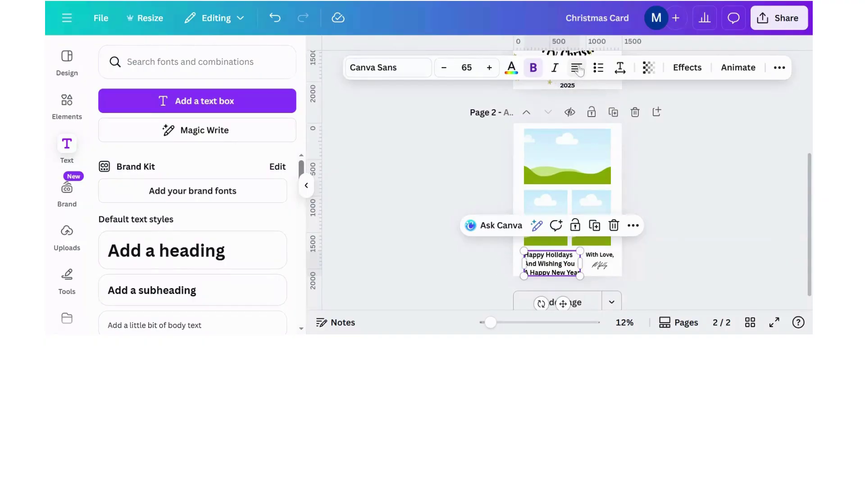
{"action": "left_click", "coordinate": [691, 134]}
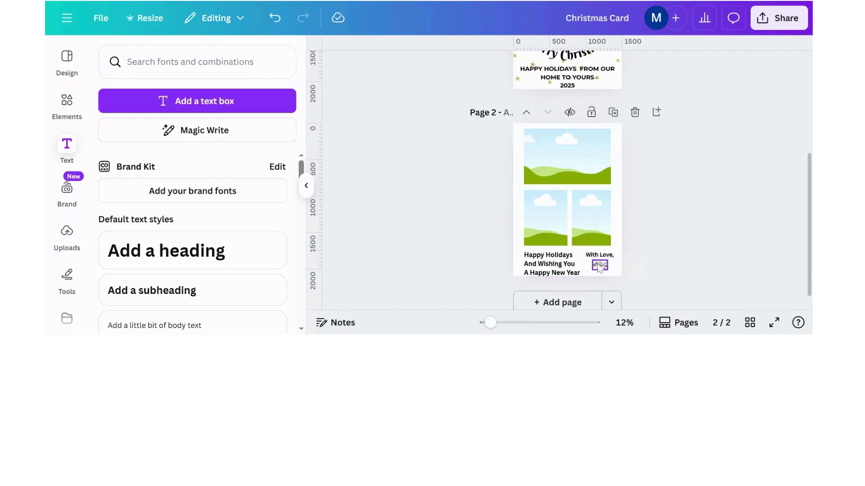
Check the signature text's font under "With Love," on page 2 and search the element library for "stars".
{"action": "left_click", "coordinate": [600, 267]}
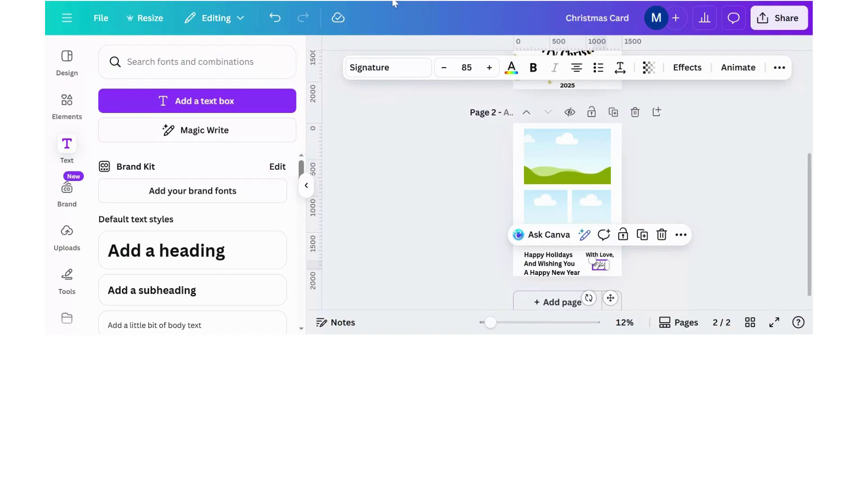
{"action": "scroll", "coordinate": [507, 162], "scroll_direction": "up", "scroll_amount": 1}
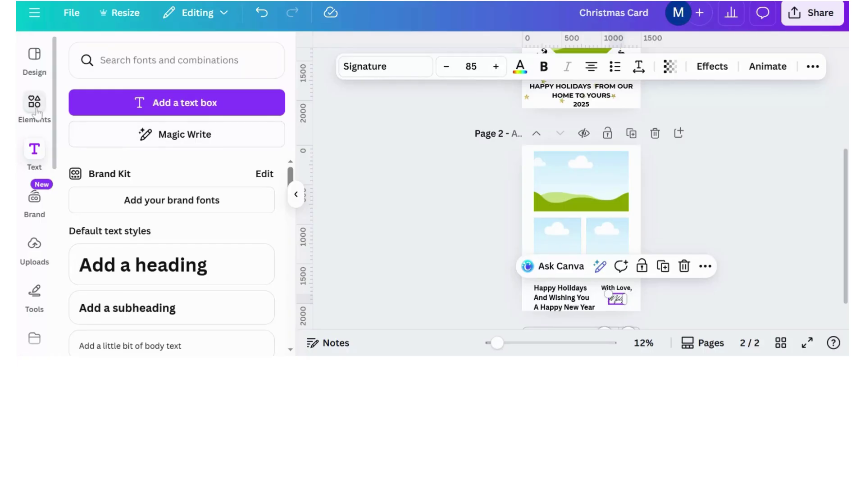
{"action": "left_click", "coordinate": [36, 110]}
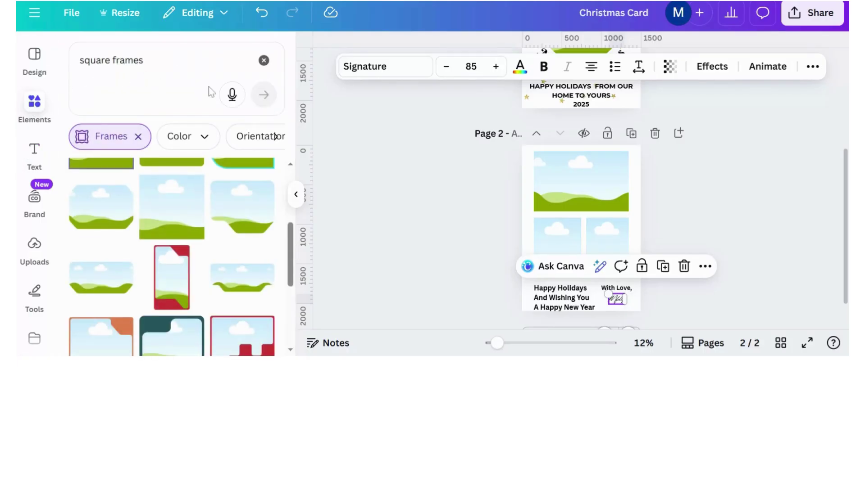
{"action": "left_click", "coordinate": [264, 62]}
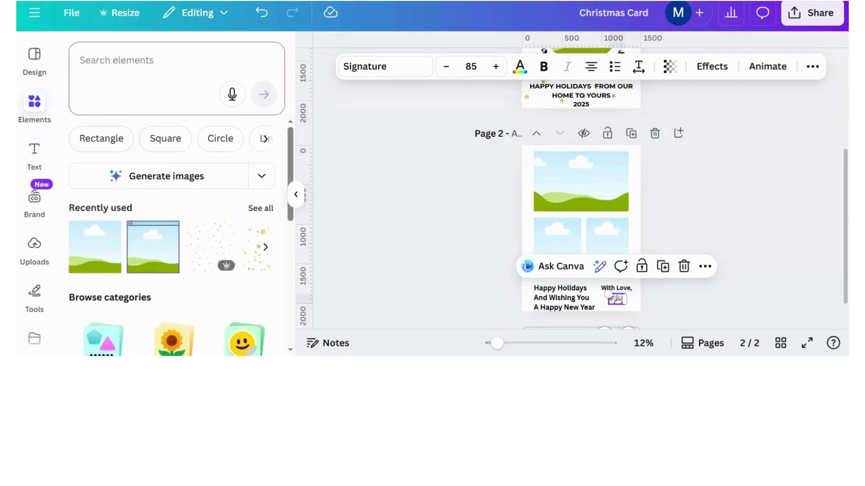
{"action": "type", "text": "stars"}
{"action": "key", "text": "Return"}
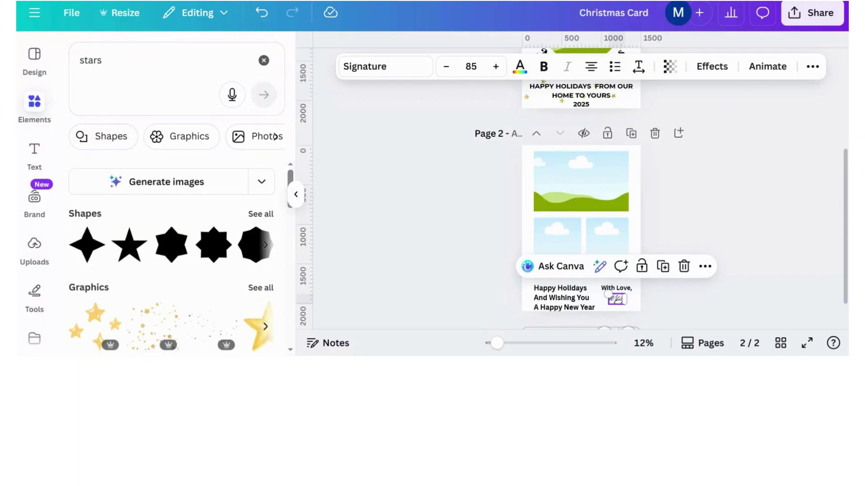
{"action": "left_click", "coordinate": [210, 108]}
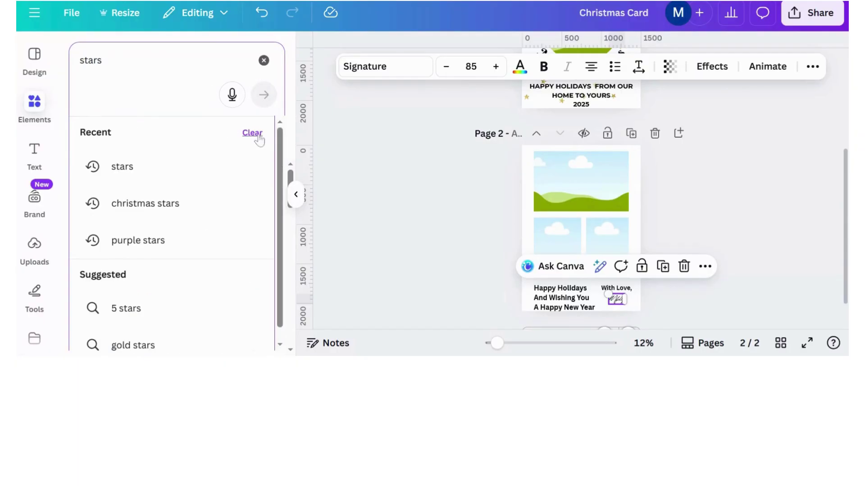
{"action": "key", "text": "Escape"}
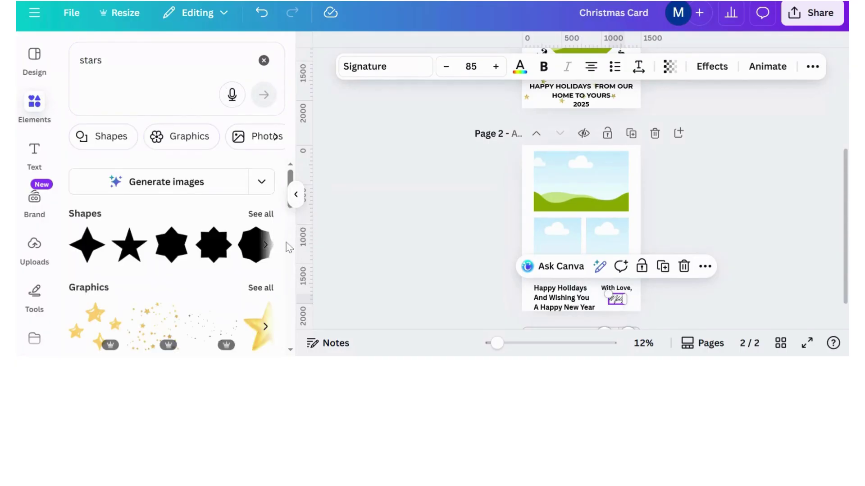
Limit the star results to graphics and add the scattered small gold stars graphic to page 2.
{"action": "scroll", "coordinate": [261, 298], "scroll_direction": "down", "scroll_amount": 1}
{"action": "scroll", "coordinate": [260, 298], "scroll_direction": "down", "scroll_amount": 2}
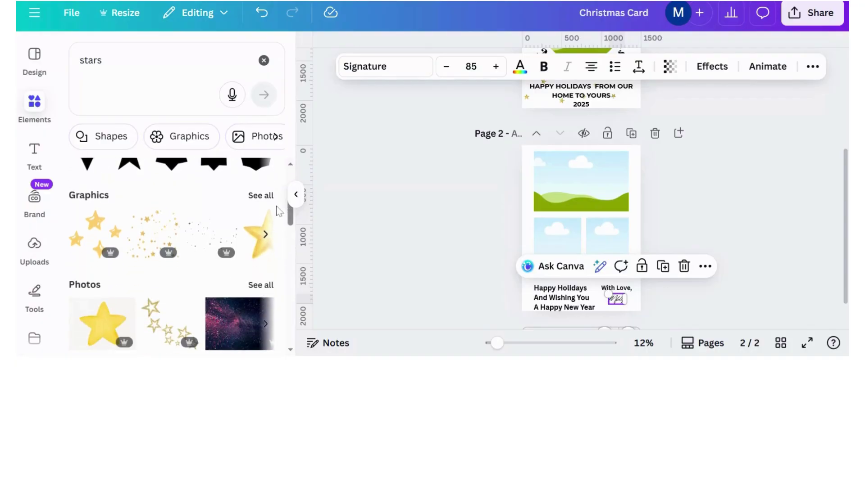
{"action": "left_click", "coordinate": [261, 197]}
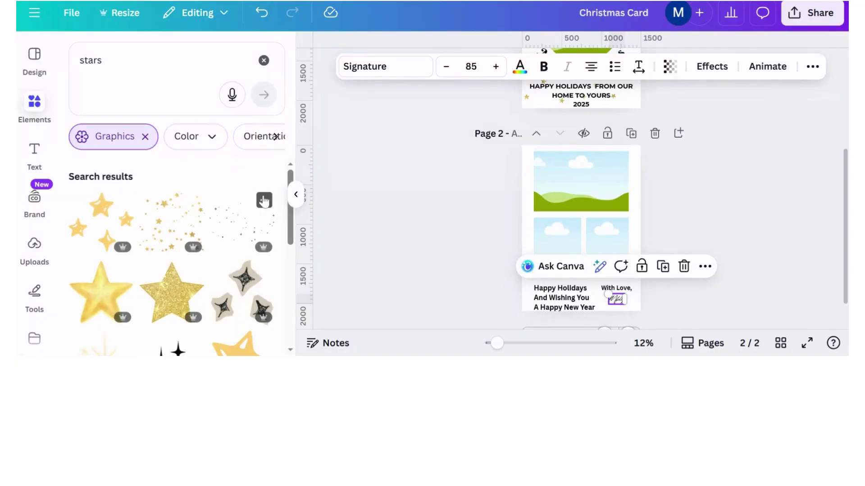
{"action": "left_click_drag", "start_coordinate": [290, 236], "coordinate": [290, 269]}
{"action": "scroll", "coordinate": [276, 354], "scroll_direction": "down", "scroll_amount": 3}
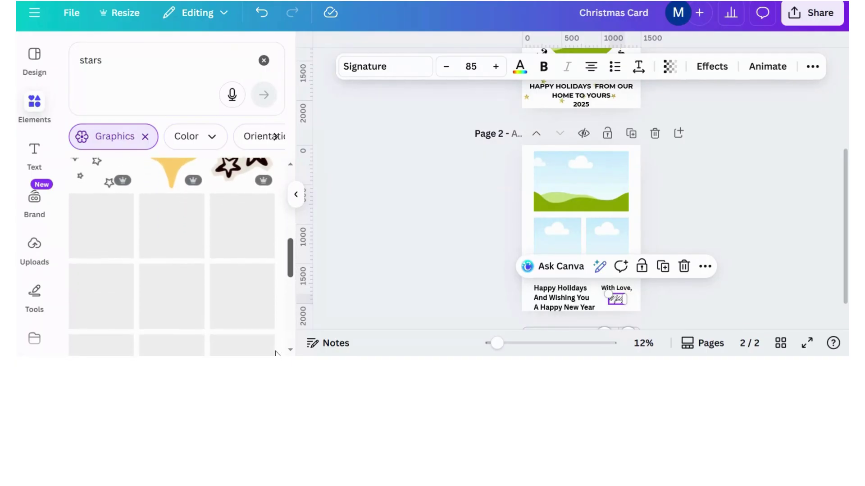
{"action": "scroll", "coordinate": [239, 288], "scroll_direction": "down", "scroll_amount": 1}
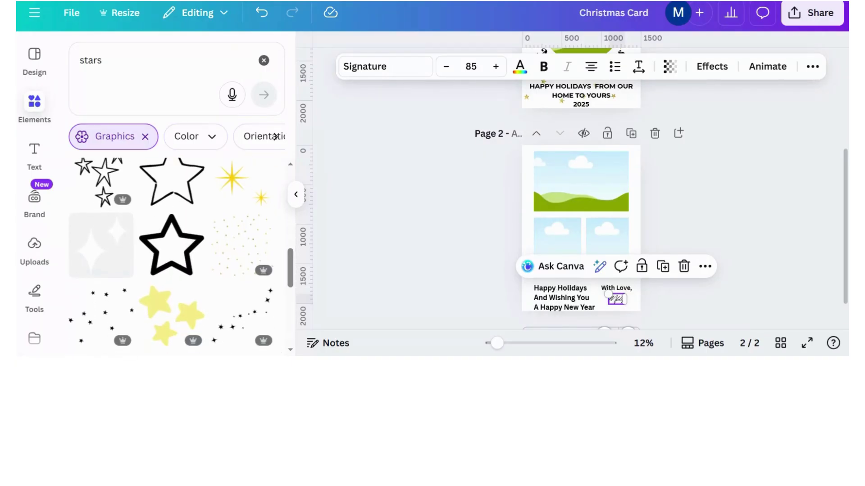
{"action": "left_click", "coordinate": [236, 258]}
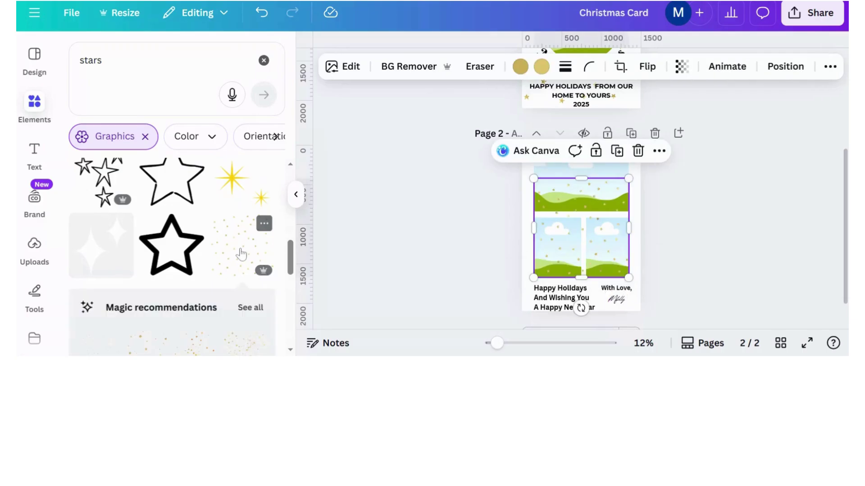
{"action": "left_click", "coordinate": [728, 233]}
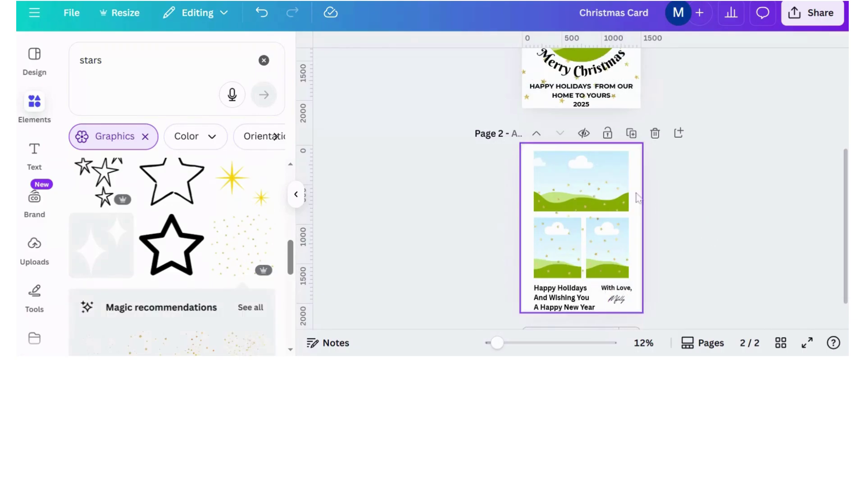
Stretch the gold stars graphic on all four sides to cover the whole of page 2, and deselect it.
{"action": "left_click", "coordinate": [592, 195]}
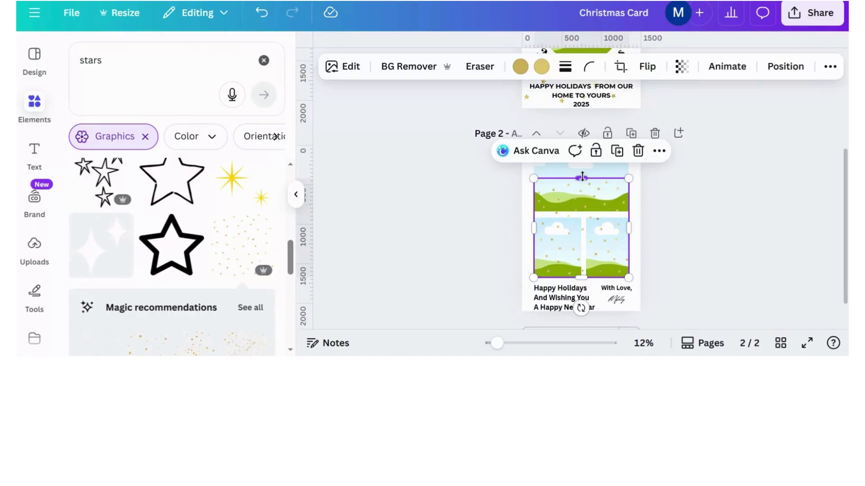
{"action": "left_click_drag", "start_coordinate": [582, 178], "coordinate": [587, 145]}
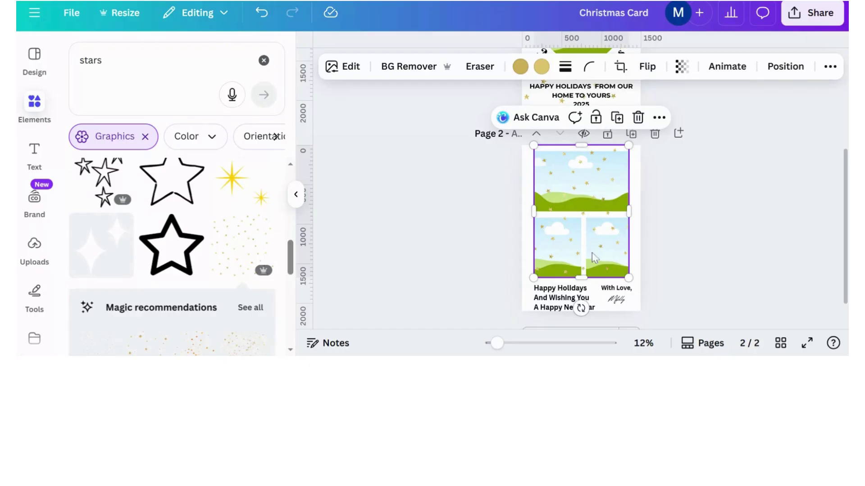
{"action": "left_click_drag", "start_coordinate": [585, 276], "coordinate": [587, 310]}
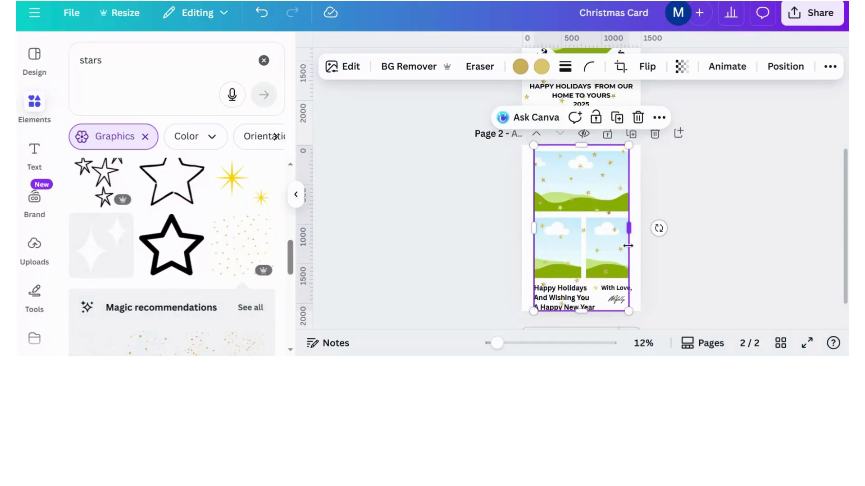
{"action": "left_click_drag", "start_coordinate": [629, 230], "coordinate": [640, 229]}
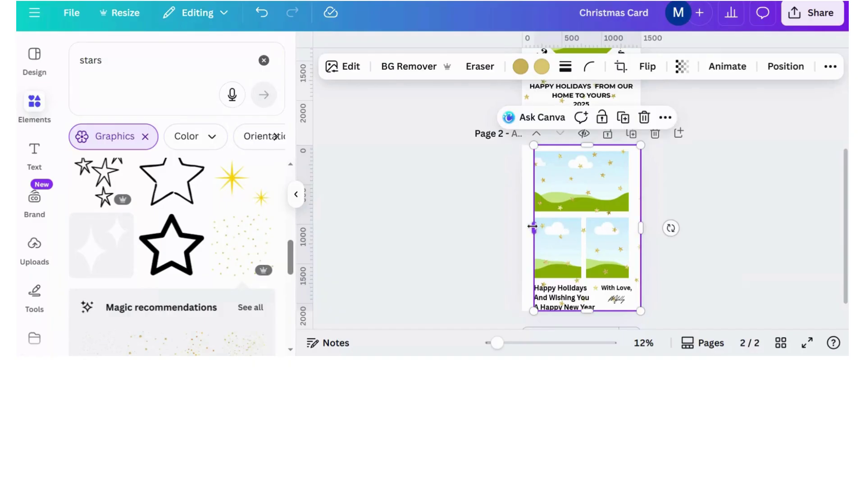
{"action": "left_click_drag", "start_coordinate": [532, 227], "coordinate": [521, 228]}
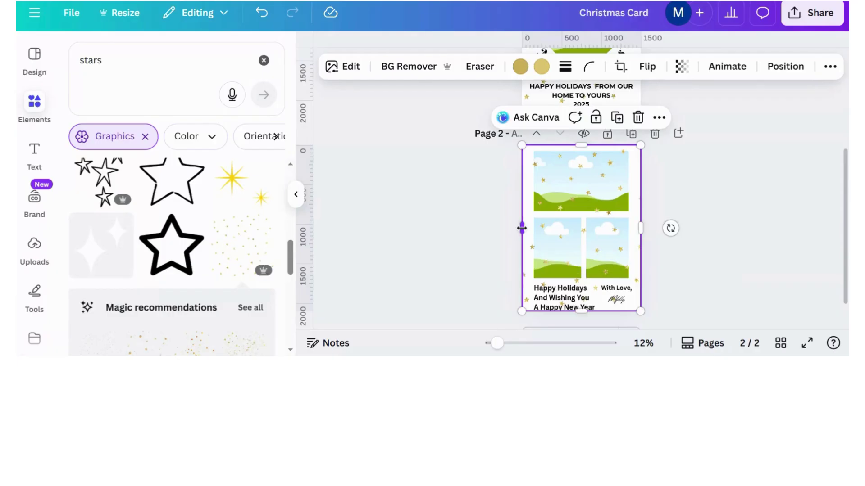
{"action": "left_click", "coordinate": [700, 207]}
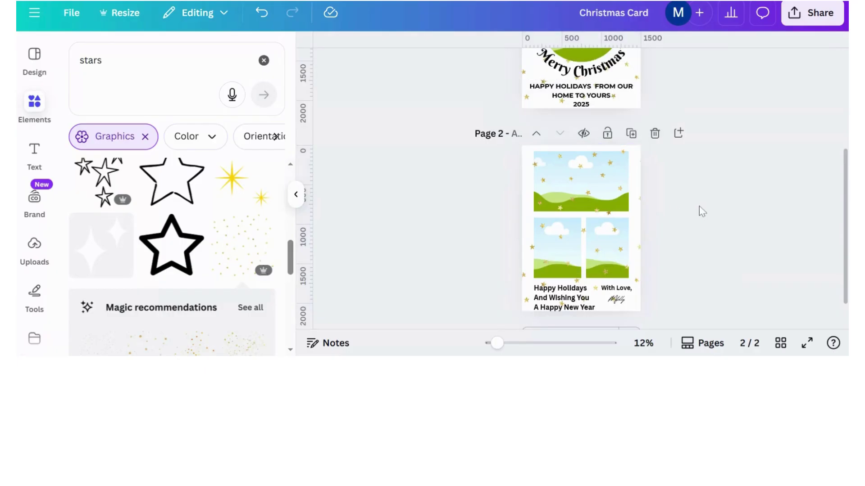
Send the gold stars graphic on page 2 backward until it lies behind the photo frames and text.
{"action": "left_click", "coordinate": [585, 207]}
{"action": "left_click", "coordinate": [783, 67]}
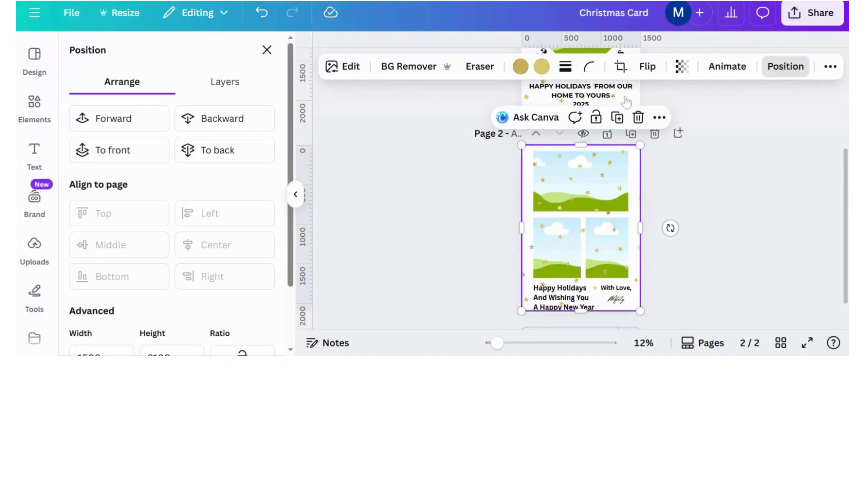
{"action": "left_click", "coordinate": [230, 127]}
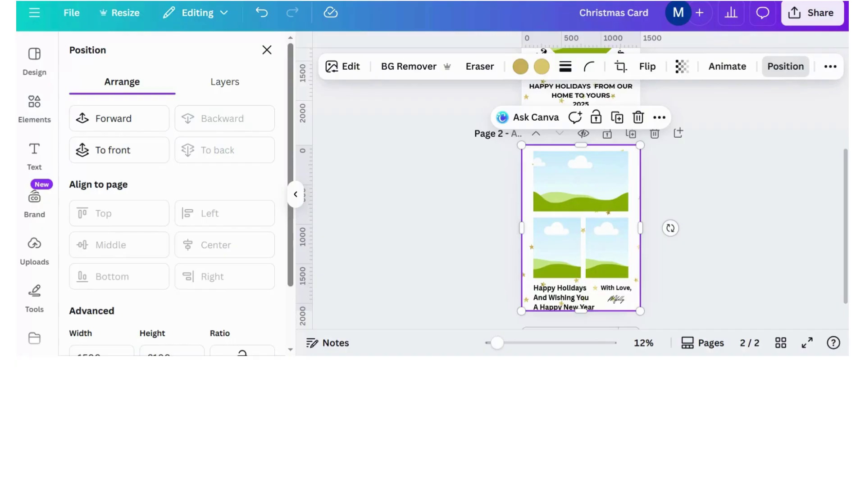
Close the position settings and deselect the gold stars graphic on page 2.
{"action": "key", "text": "Escape"}
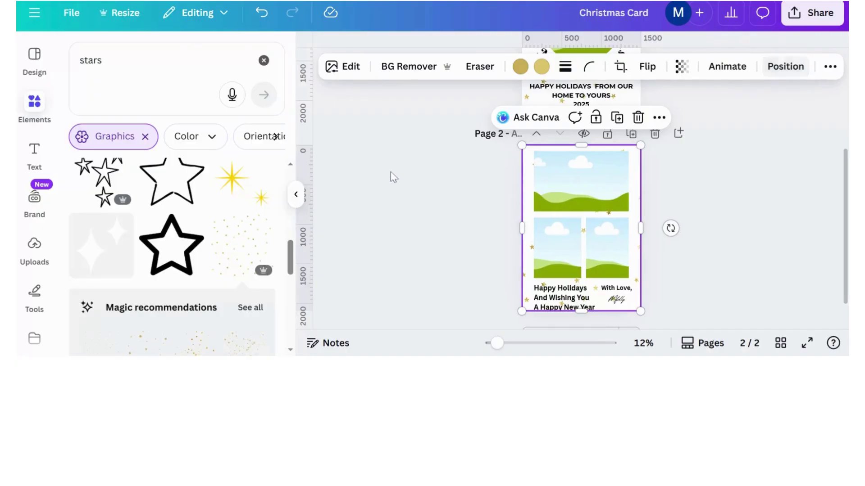
{"action": "key", "text": "Escape"}
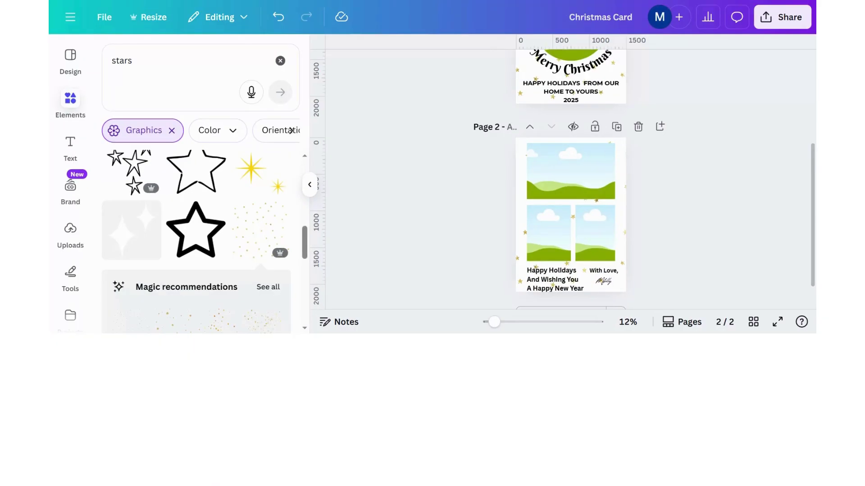
Create a shareable template link for the Christmas Card design and copy the link.
{"action": "left_click", "coordinate": [782, 18]}
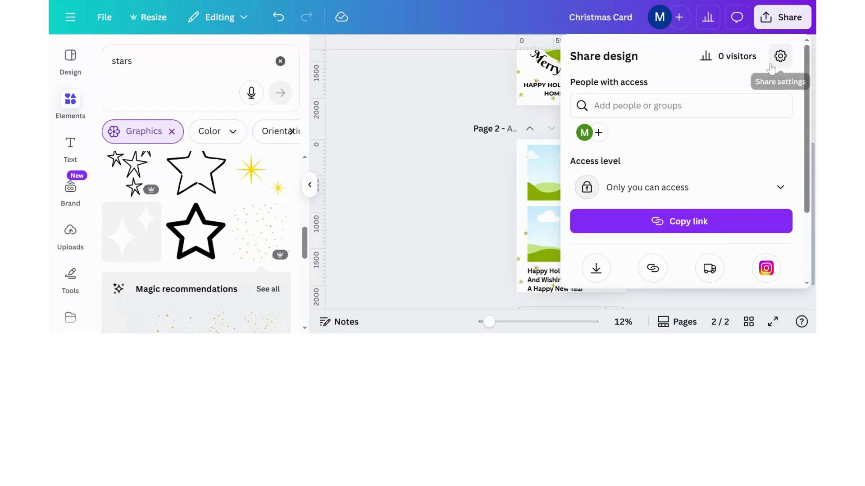
{"action": "left_click_drag", "start_coordinate": [809, 96], "coordinate": [803, 183]}
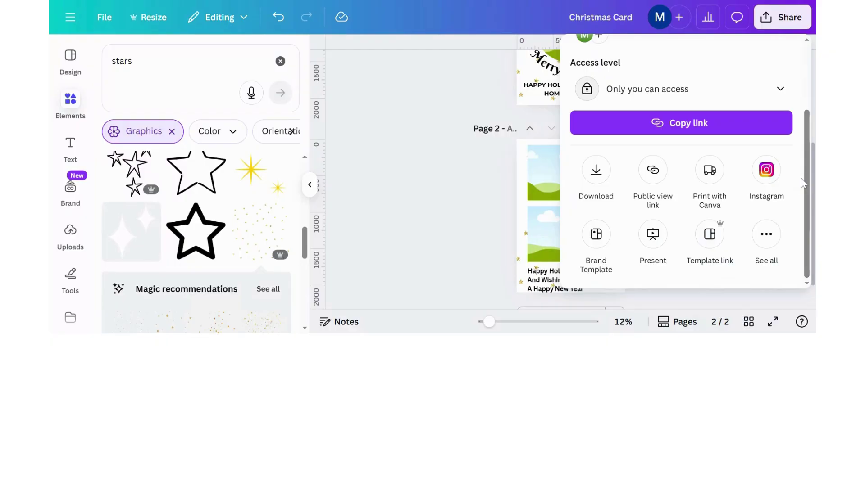
{"action": "left_click", "coordinate": [709, 235]}
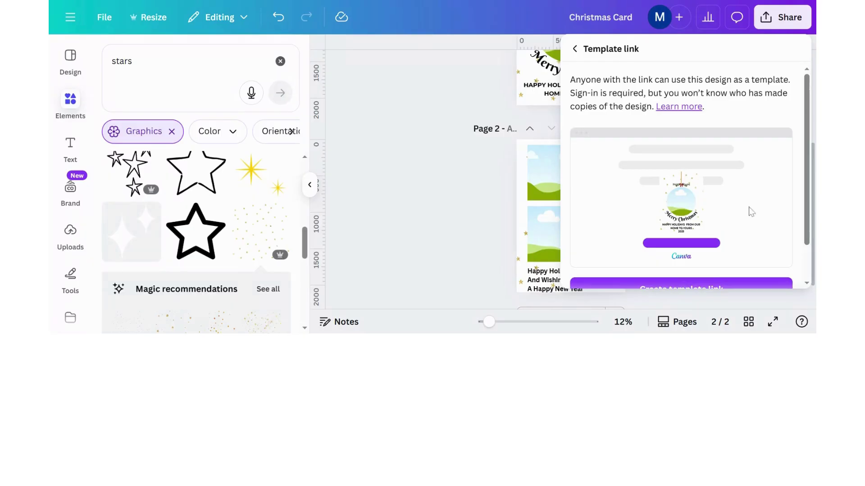
{"action": "left_click_drag", "start_coordinate": [808, 205], "coordinate": [806, 247]}
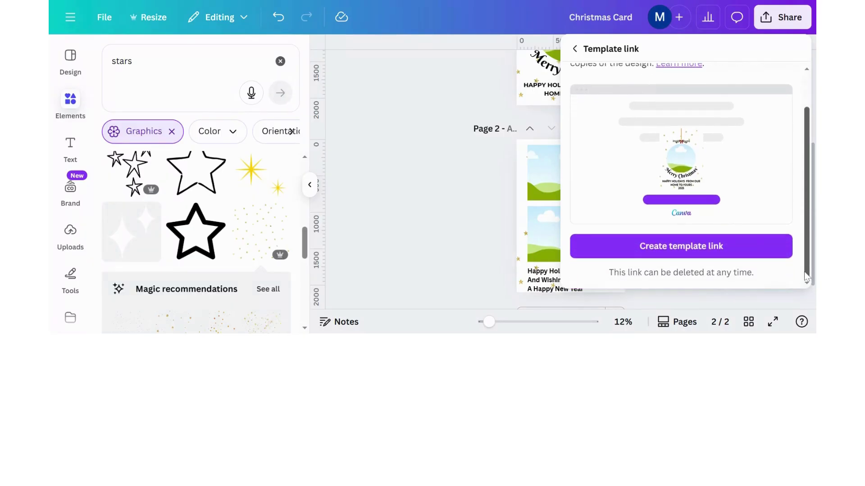
{"action": "left_click", "coordinate": [761, 253]}
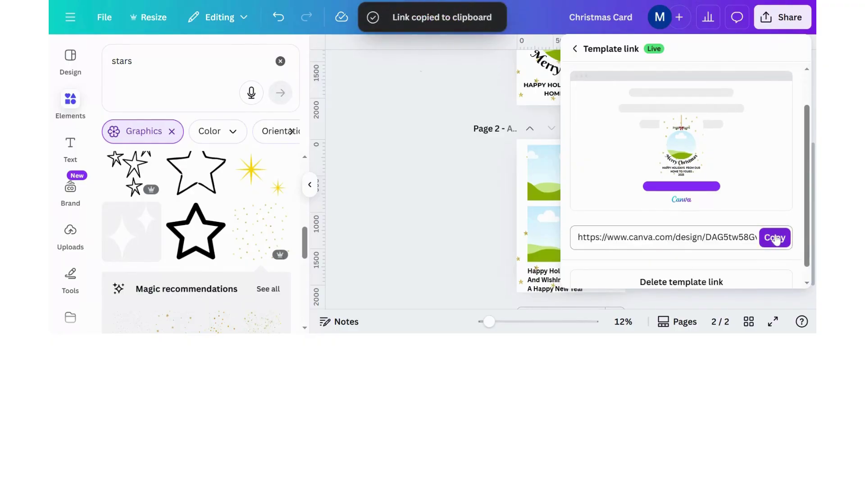
{"action": "left_click", "coordinate": [775, 240]}
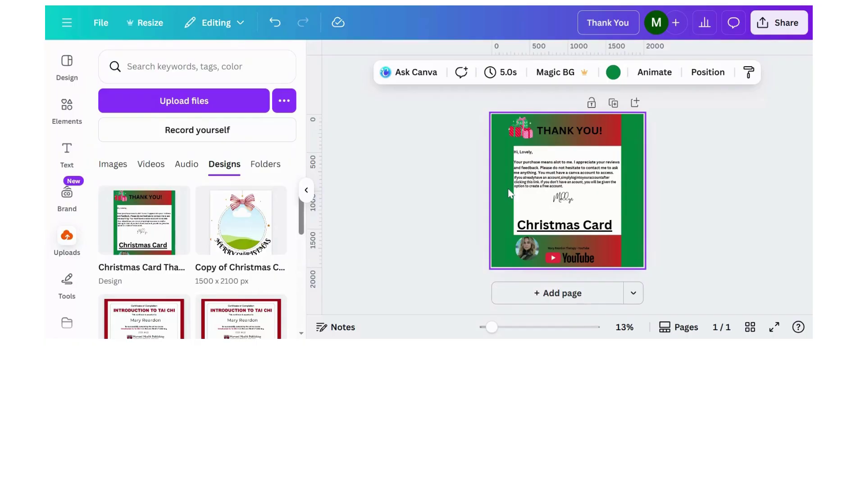
Confirm "Thank You" as the title of the thank-you page design.
{"action": "key", "text": "Return"}
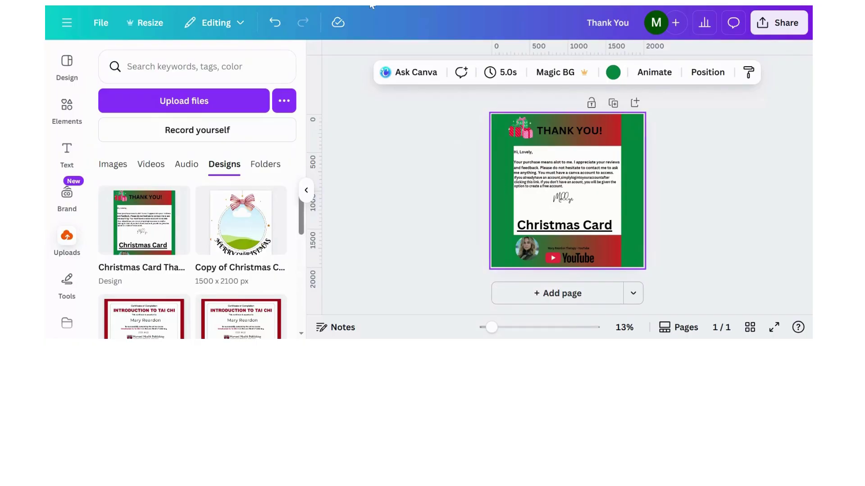